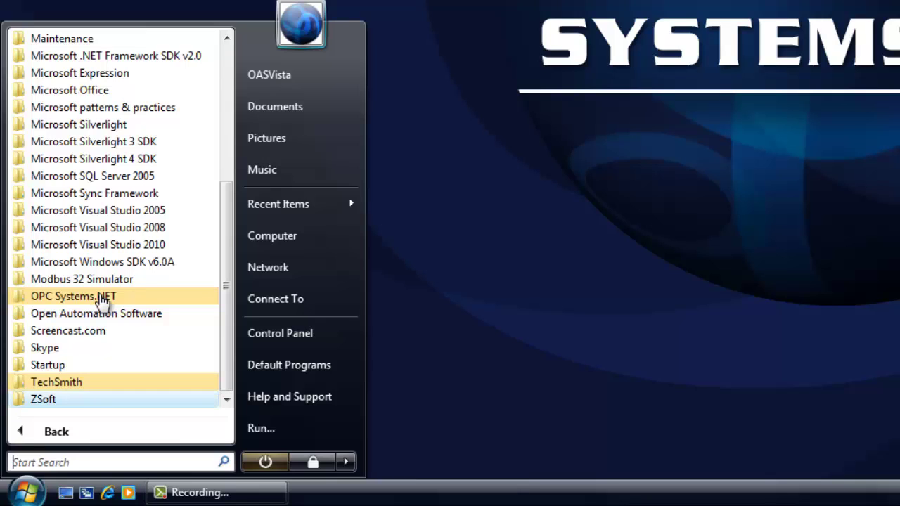
Open the OPC Systems.NET Help file from the installed OPC Systems.NET programs.
click(101, 298)
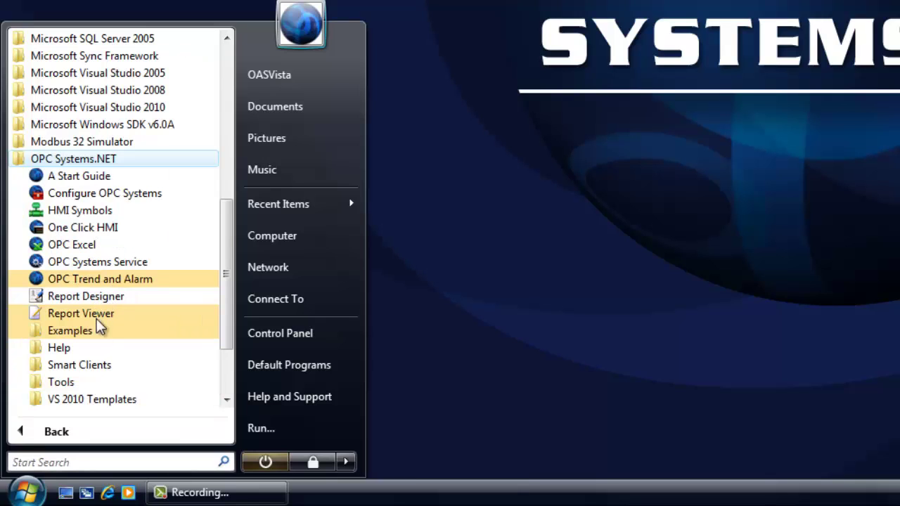
click(84, 353)
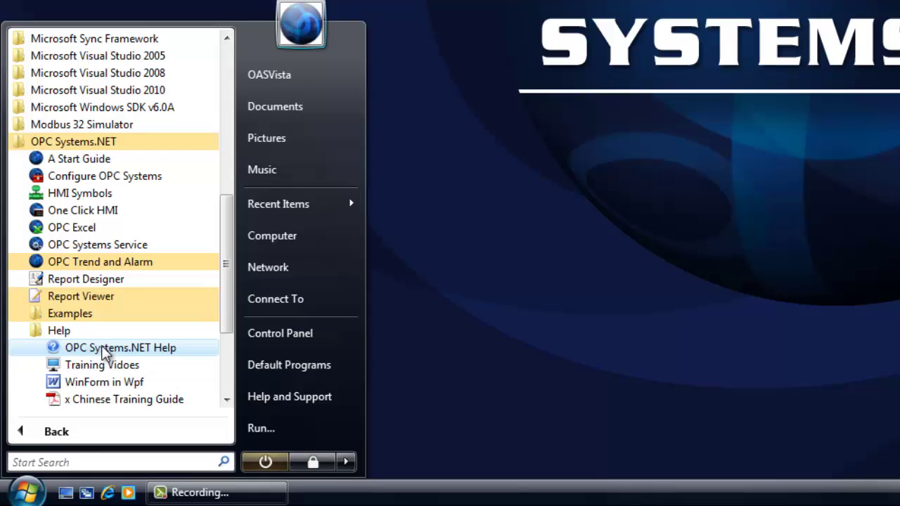
click(104, 349)
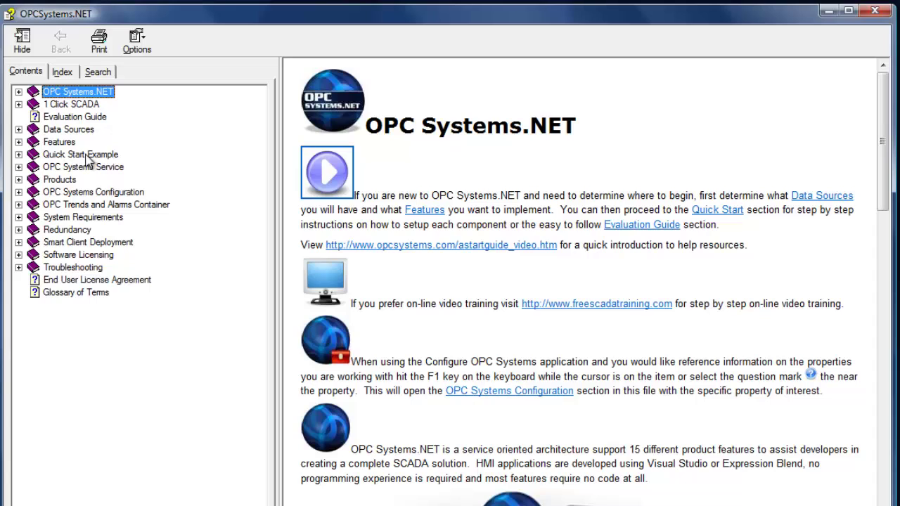
View the Features, Data Sources and Evaluation Guide help pages, reading the guide through to its Quick Start links.
click(57, 143)
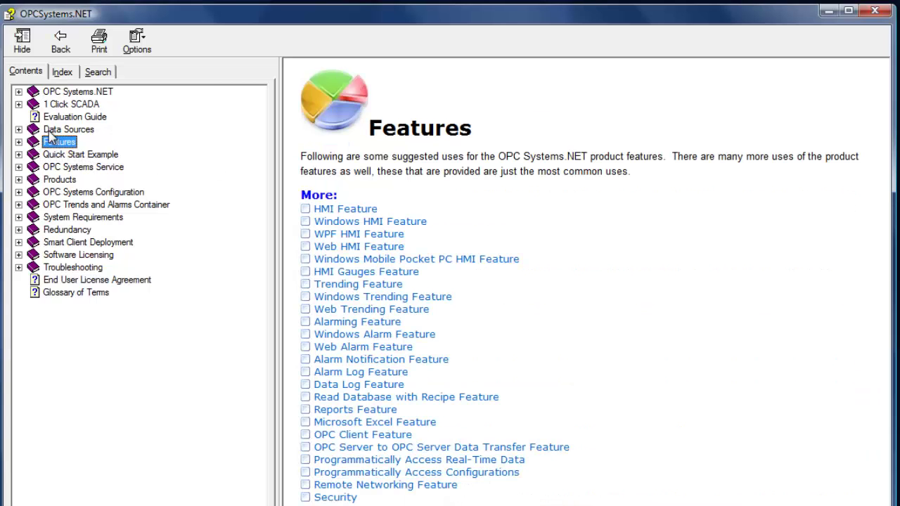
click(52, 132)
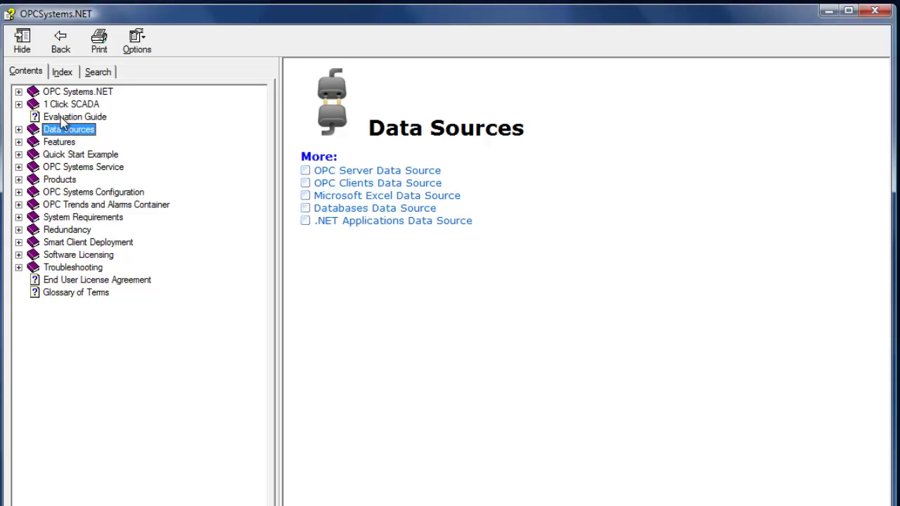
click(63, 117)
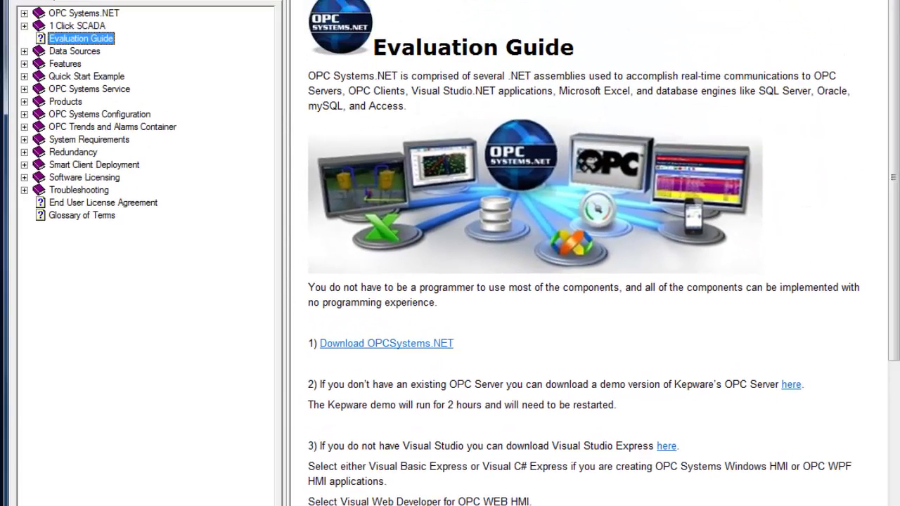
scroll(610, 125, down, 5)
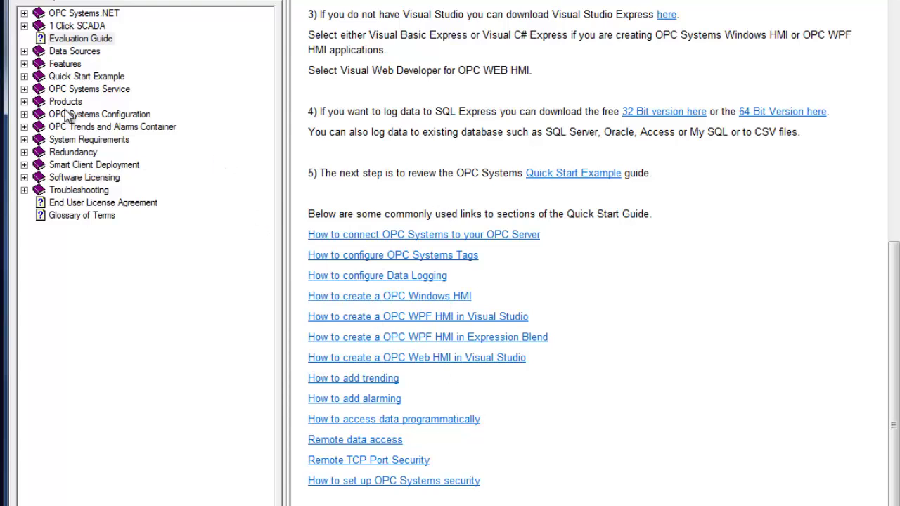
Expand Quick Start Example in the help contents and examine its HMI, Trending, Alarming, logging, notification, Reports, Excel and Recipes topics.
click(24, 77)
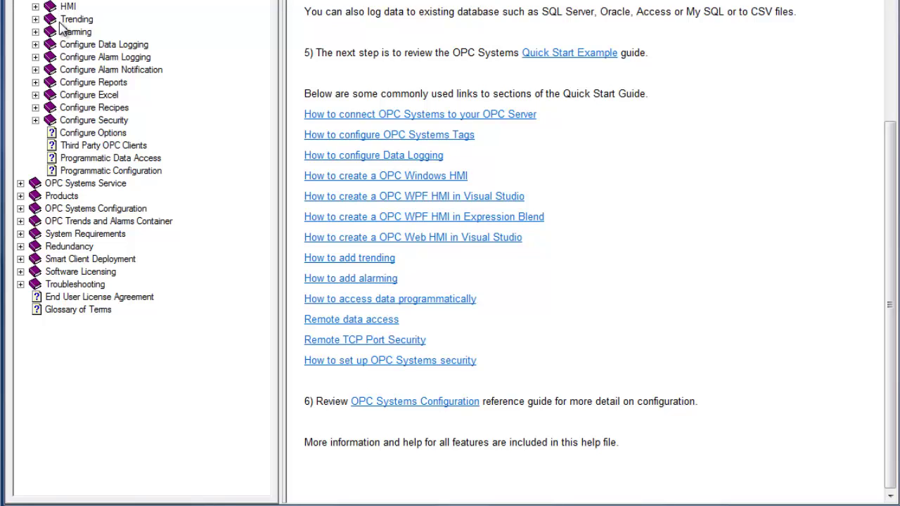
click(35, 7)
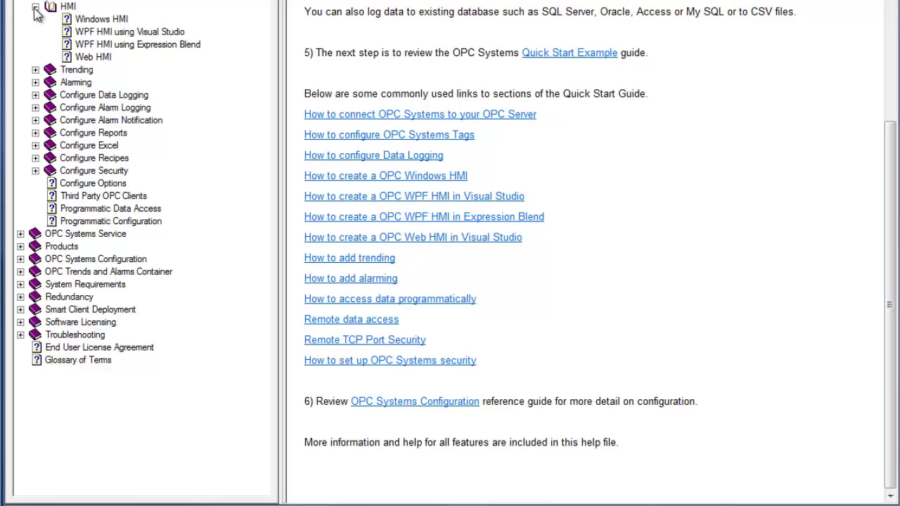
click(35, 69)
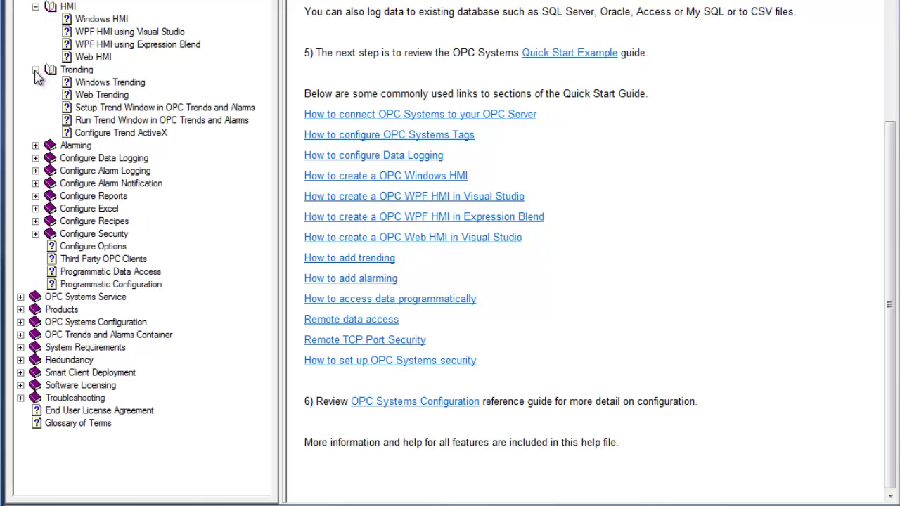
click(35, 146)
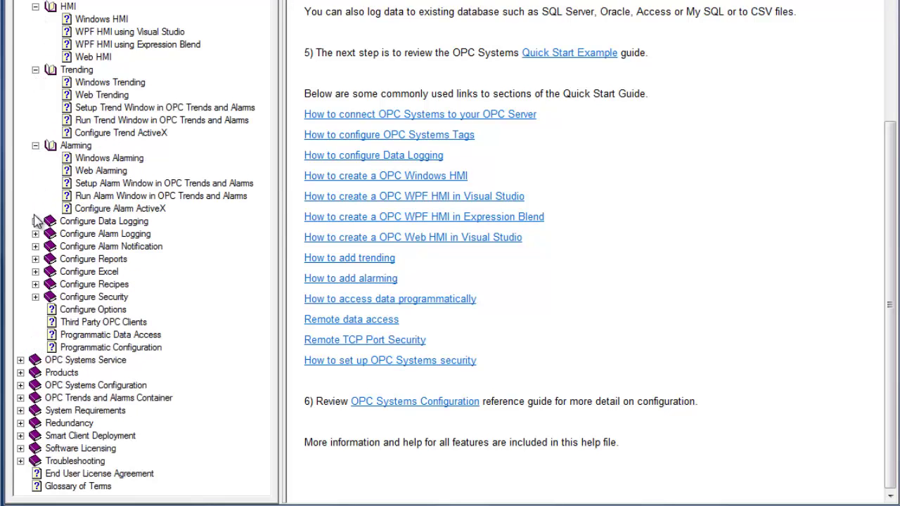
click(35, 222)
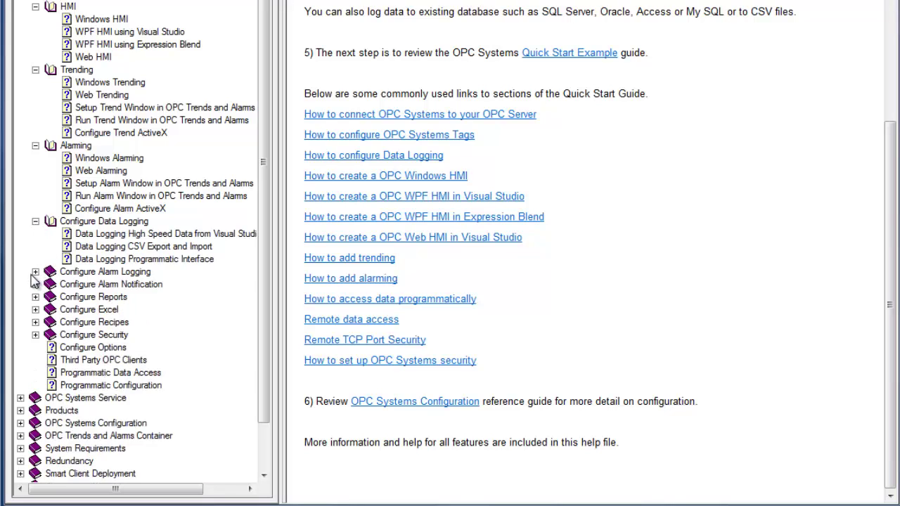
click(36, 271)
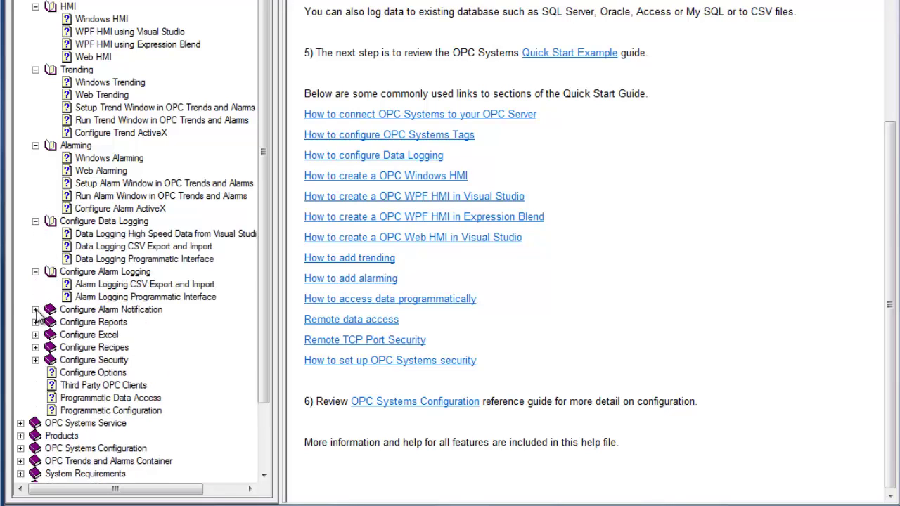
click(36, 309)
click(35, 348)
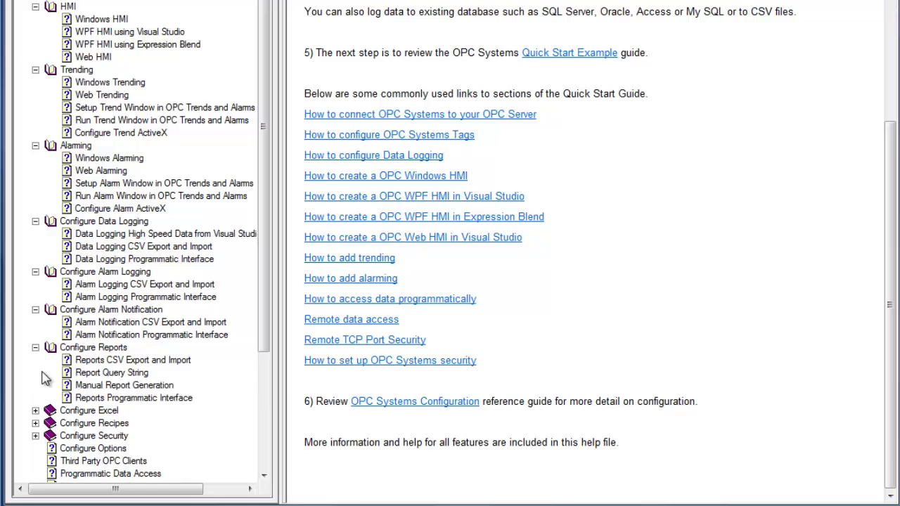
click(36, 410)
click(36, 436)
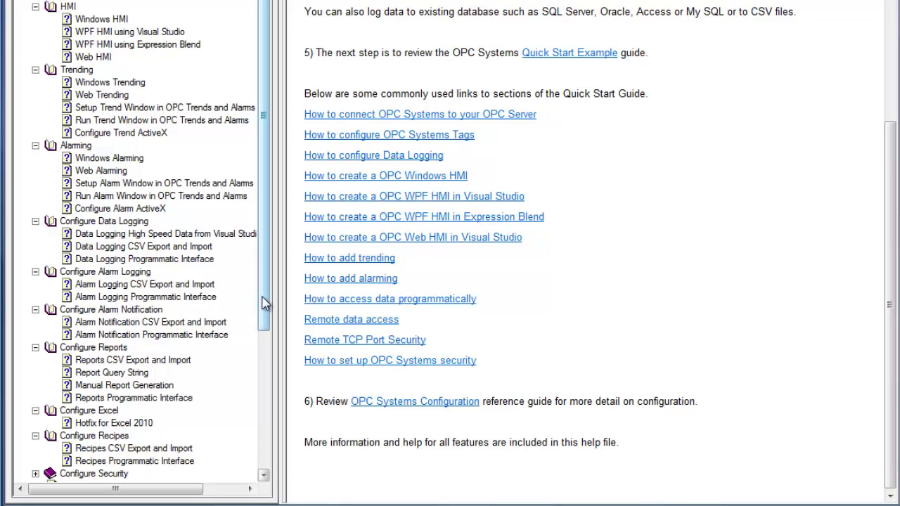
Examine the topics under OPC Systems Configuration and Products in the help contents, including the License section.
click(266, 361)
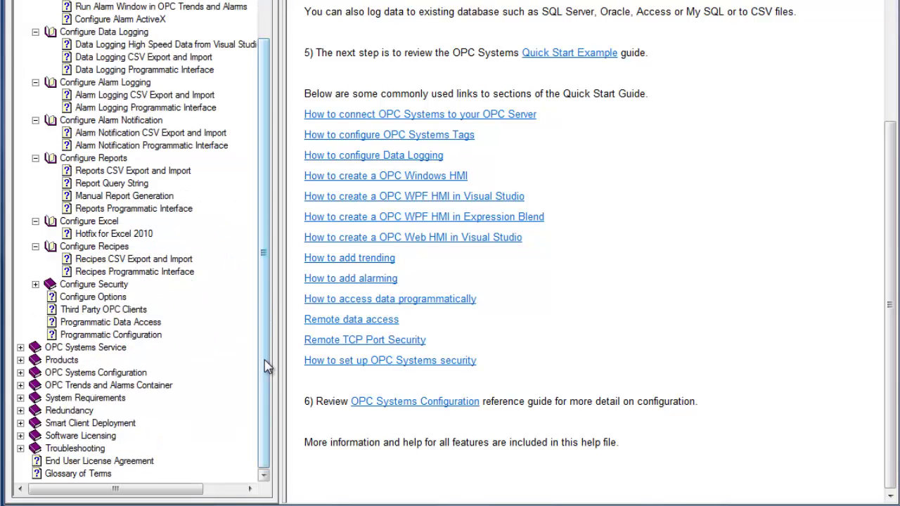
click(20, 374)
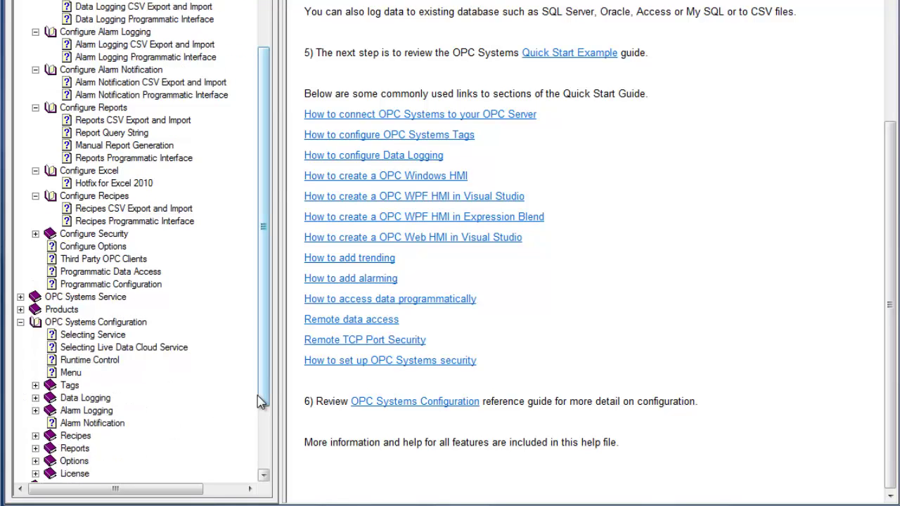
click(21, 322)
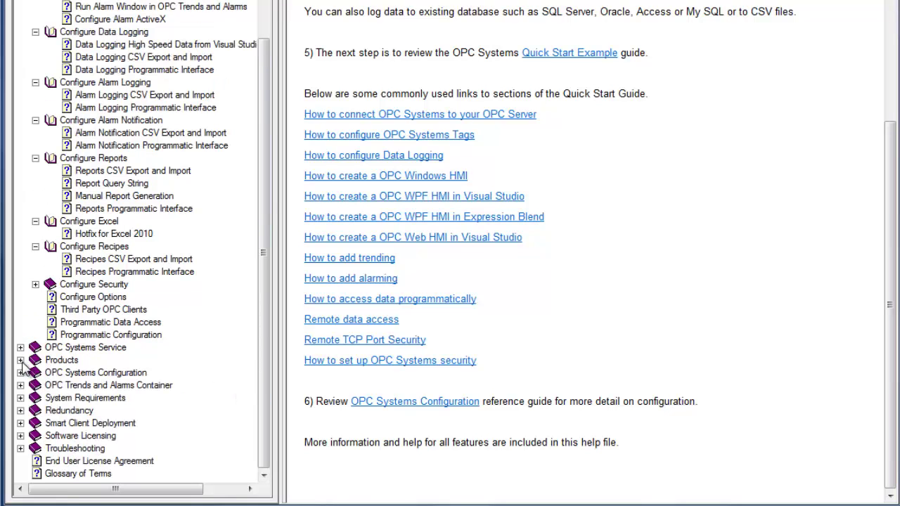
click(20, 359)
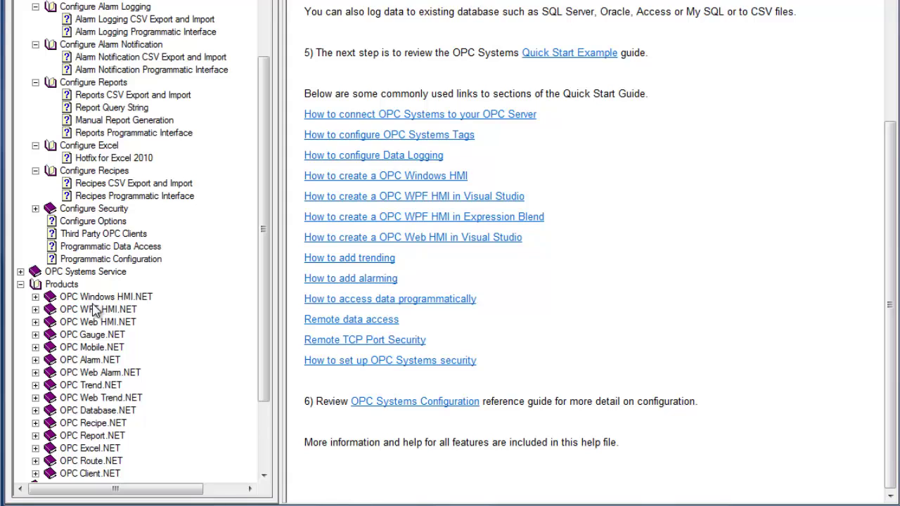
click(20, 284)
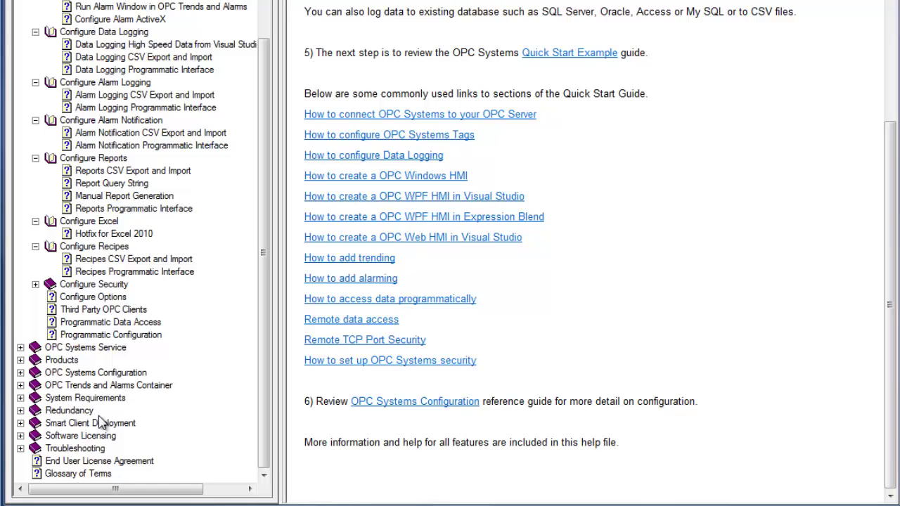
click(20, 373)
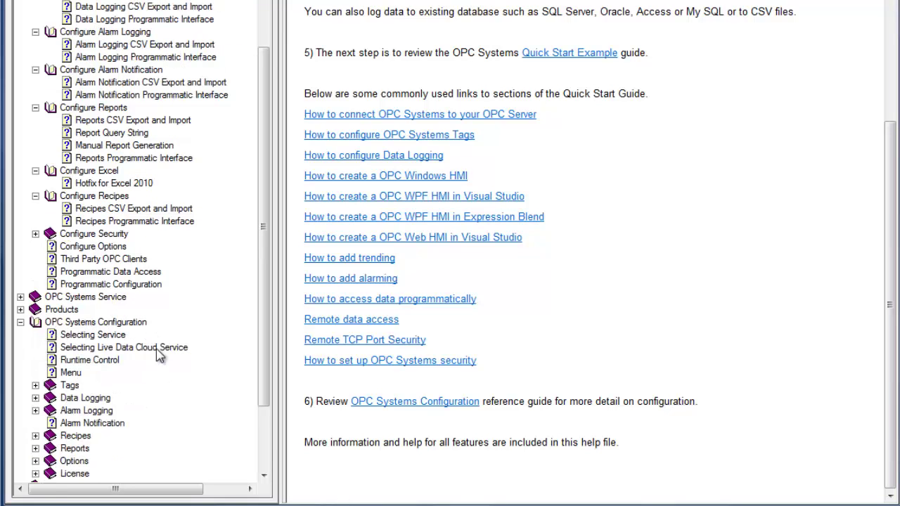
click(35, 473)
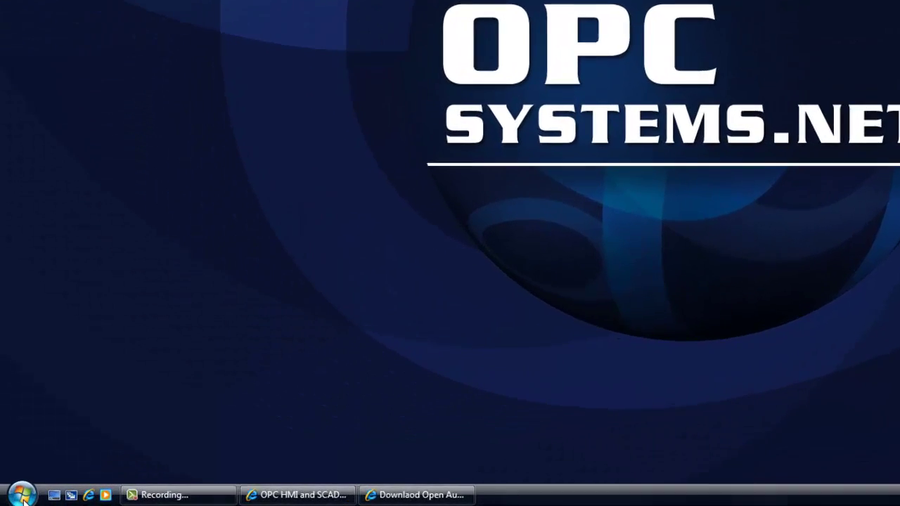
Launch the Configure OPC Systems application from the OPC Systems.NET program group.
click(24, 498)
click(69, 435)
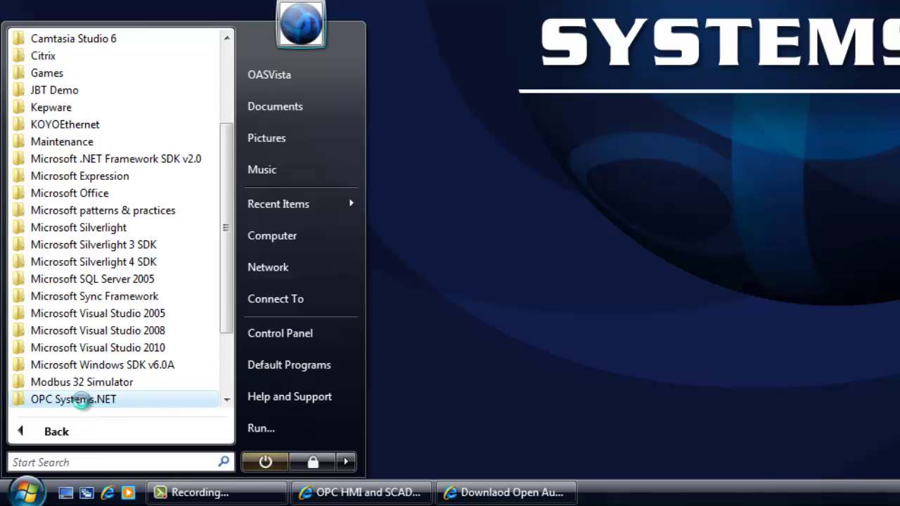
click(82, 399)
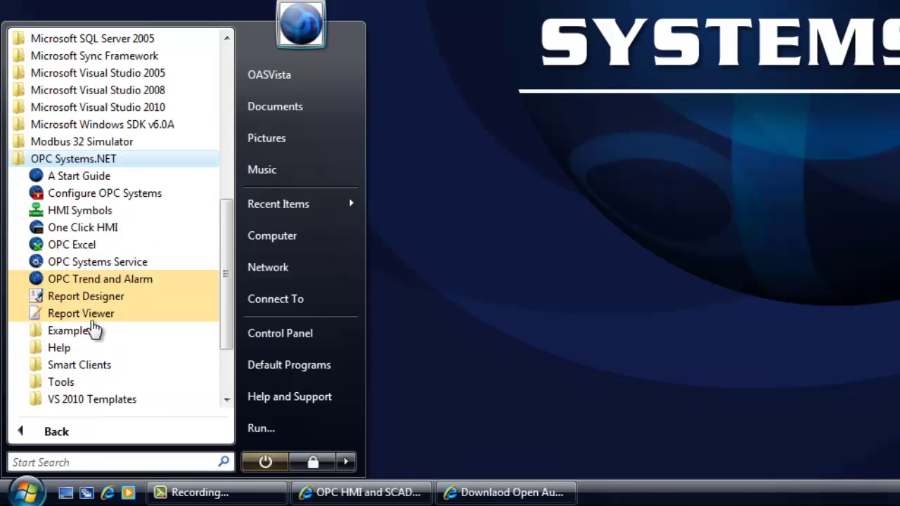
click(104, 200)
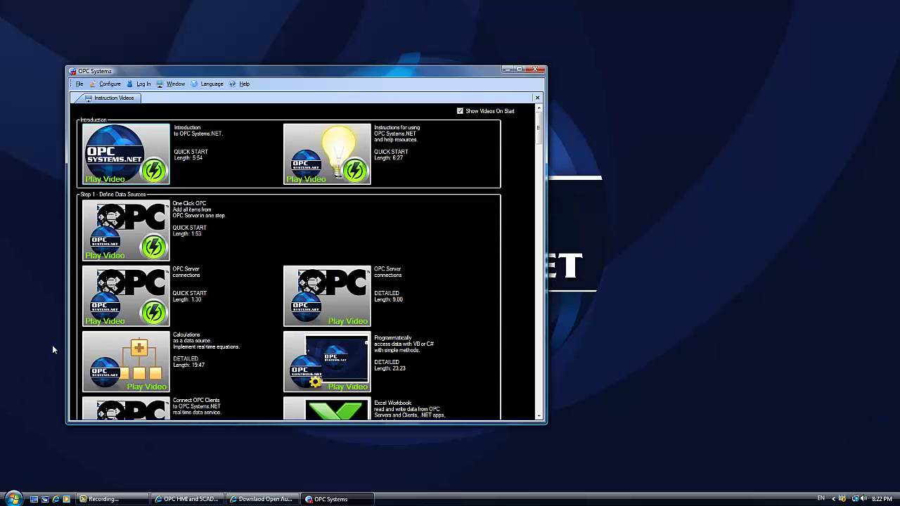
Open the tag configuration and connect it to the OPC Systems Service on localhost.
click(107, 84)
click(123, 106)
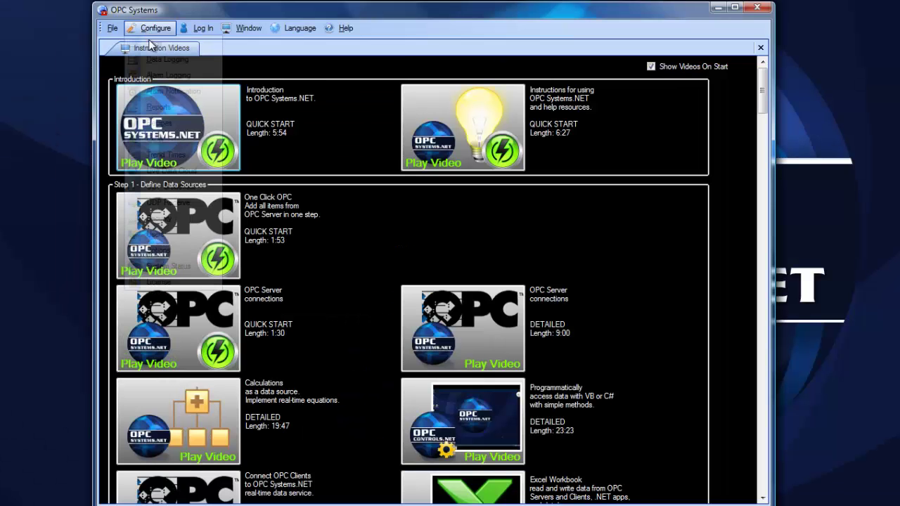
click(106, 84)
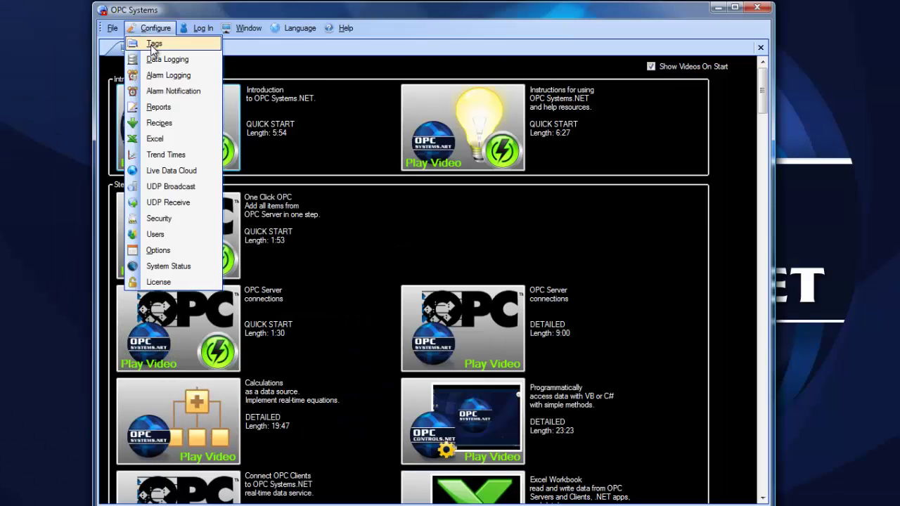
click(99, 92)
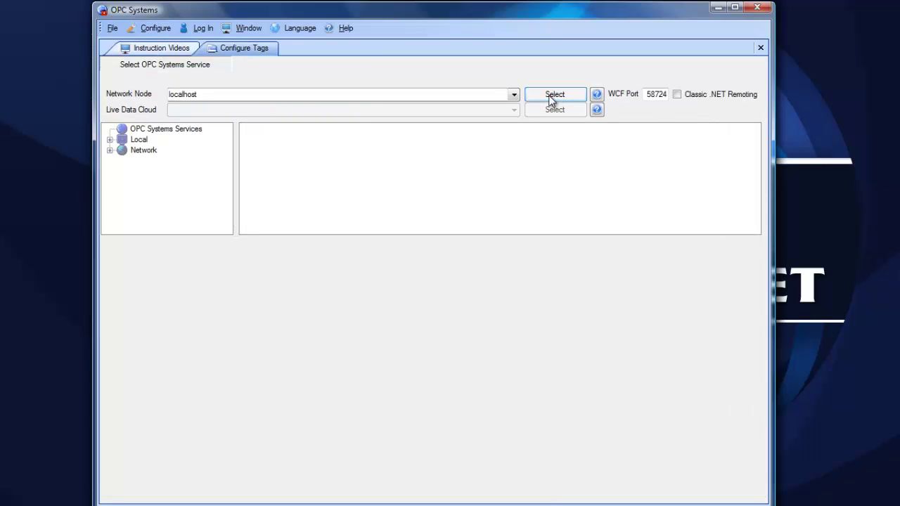
click(550, 98)
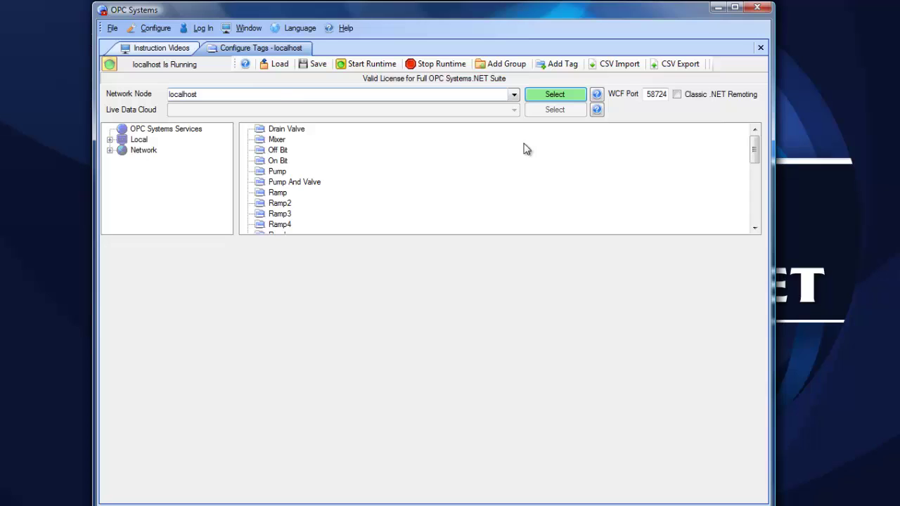
Add a tag group named "my Group" to the localhost tag configuration.
click(507, 66)
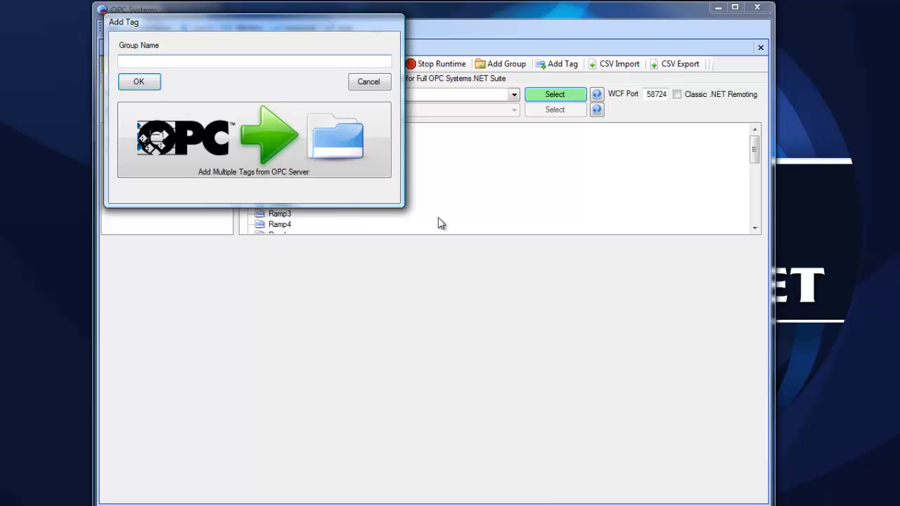
text(my Group)
key(Return)
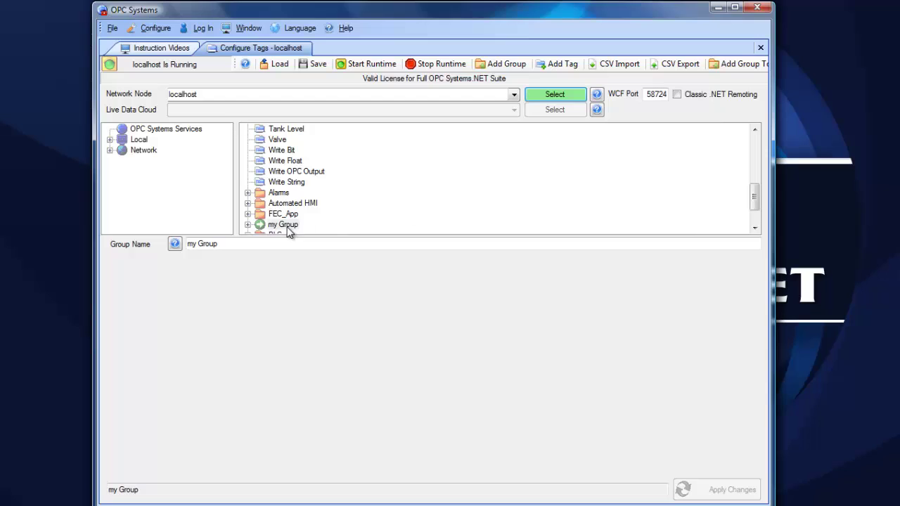
Start adding multiple tags from an OPC server to my Group, accepting to add them while in Runtime.
click(286, 226)
right_click(287, 226)
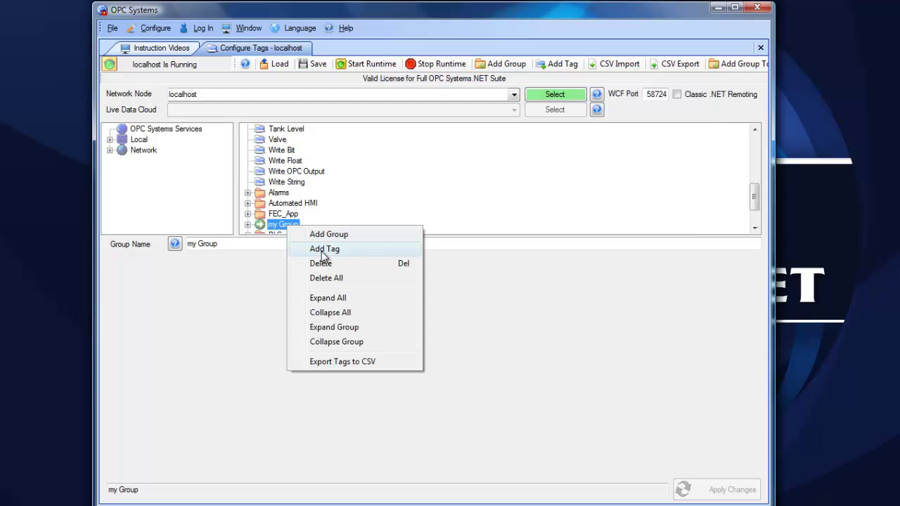
click(324, 251)
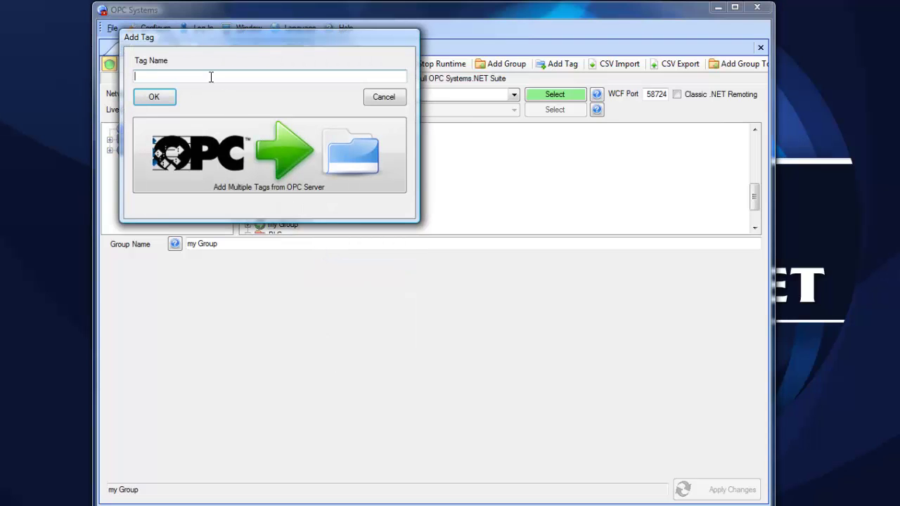
click(231, 148)
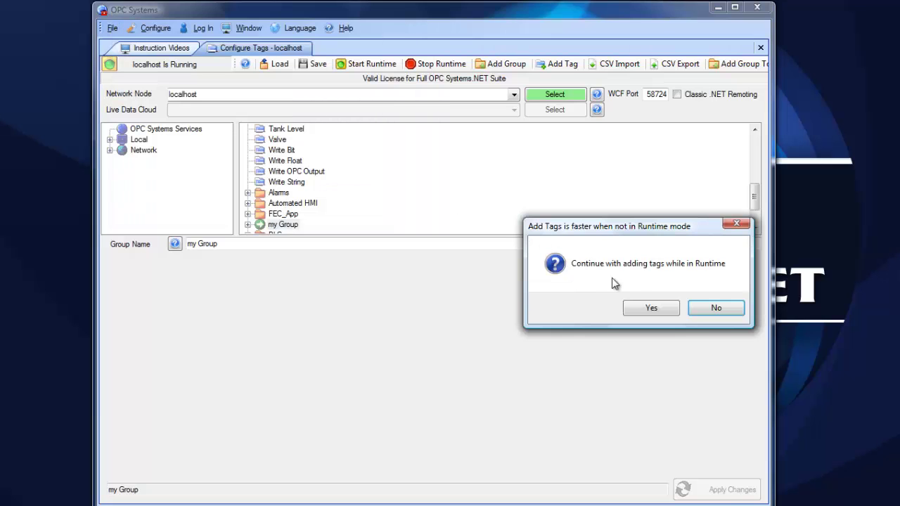
click(641, 310)
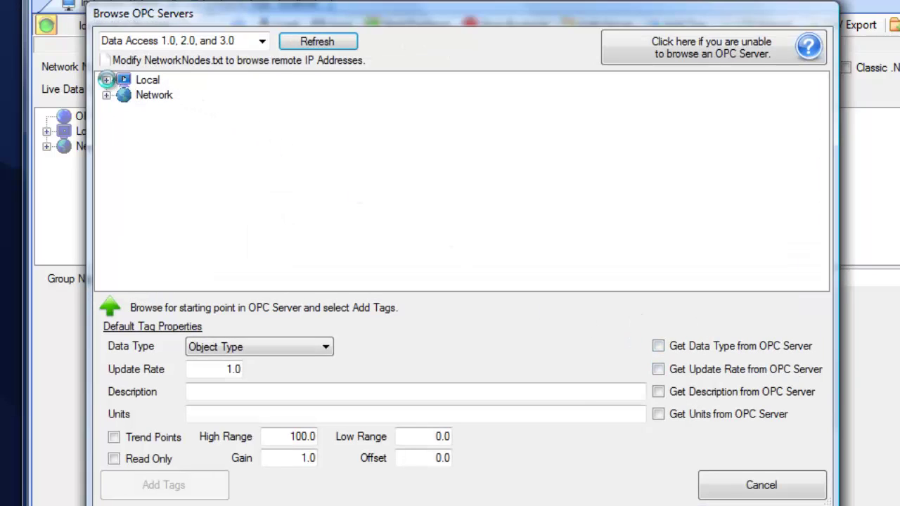
Browse the local OPC servers and add all tags of Kepware.KEPServerEX.V5 to my Group with the default tag properties.
click(106, 80)
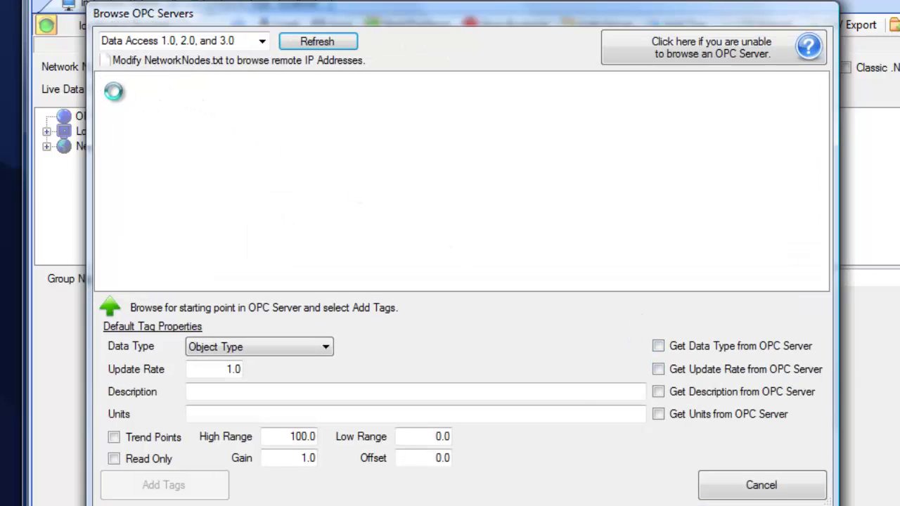
click(123, 140)
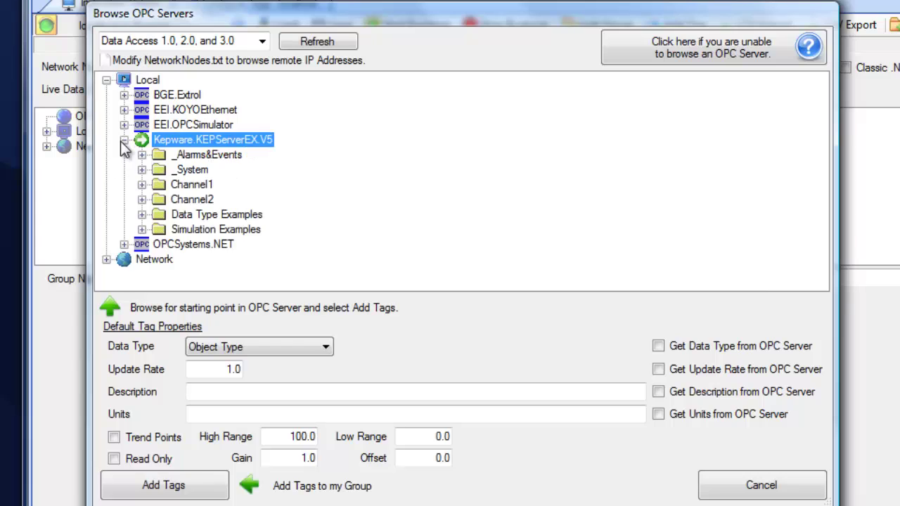
click(142, 184)
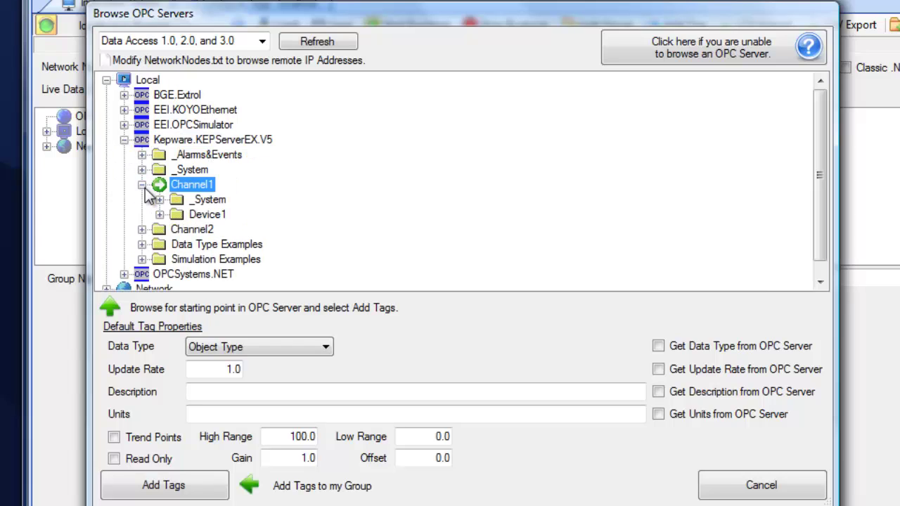
click(159, 214)
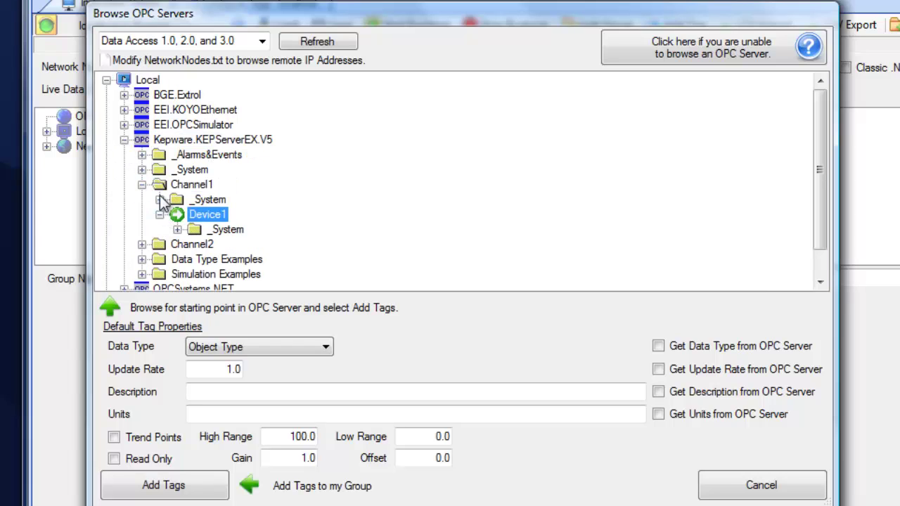
click(179, 144)
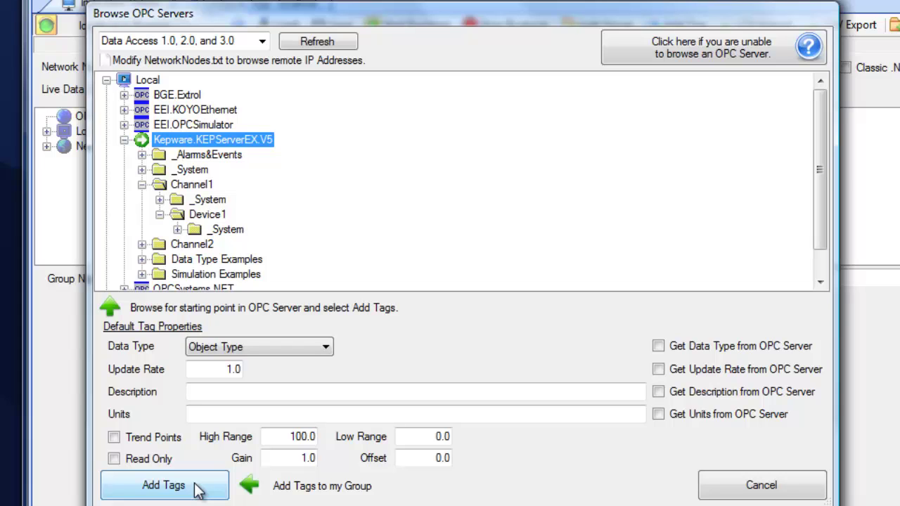
click(163, 485)
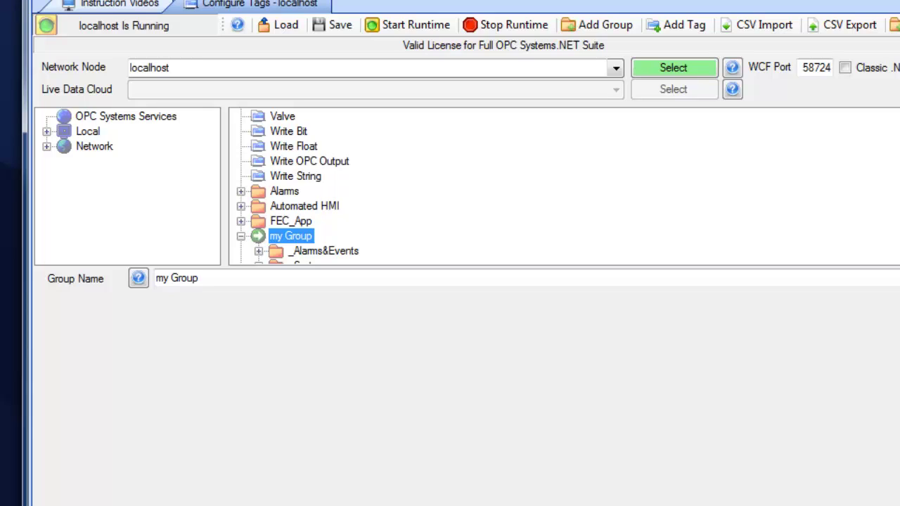
Inspect Tag1 under Channel1, Device1 of my Group, including its OPC update rate, and check the tag file's save location without saving.
scroll(532, 219, down, 2)
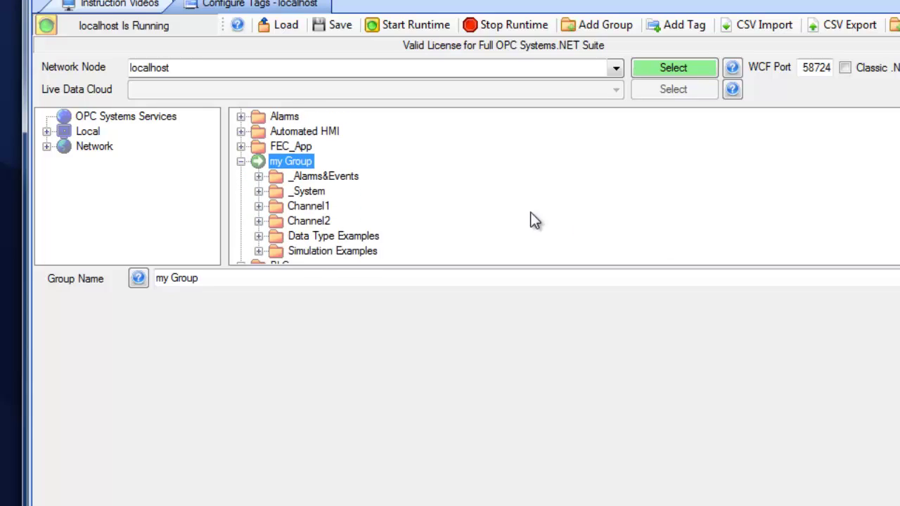
click(259, 206)
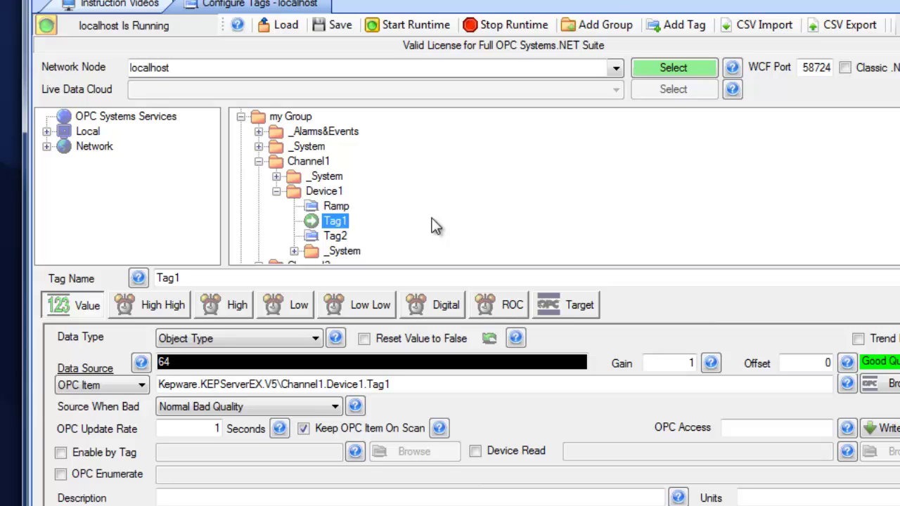
click(231, 430)
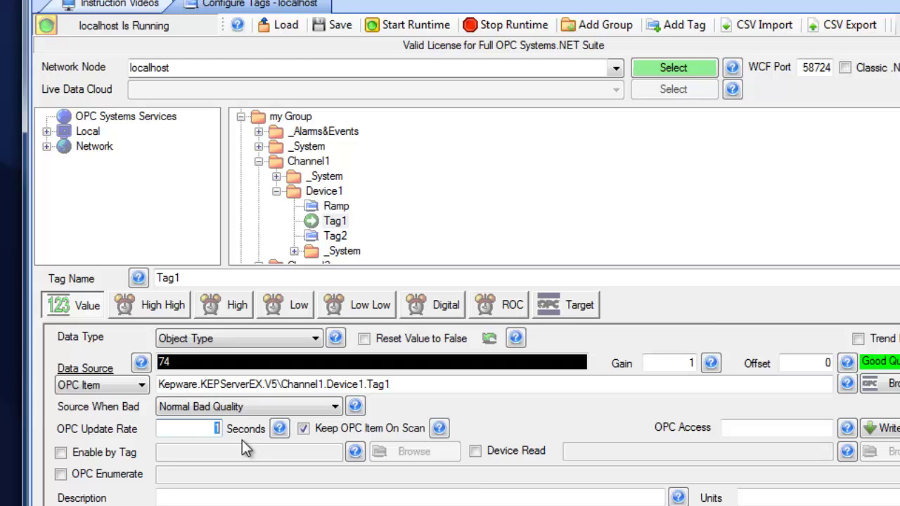
click(324, 25)
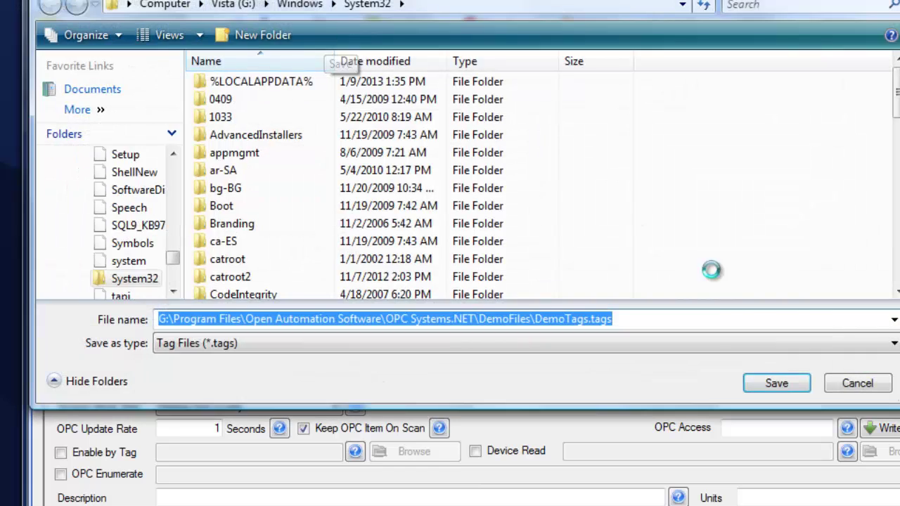
click(847, 385)
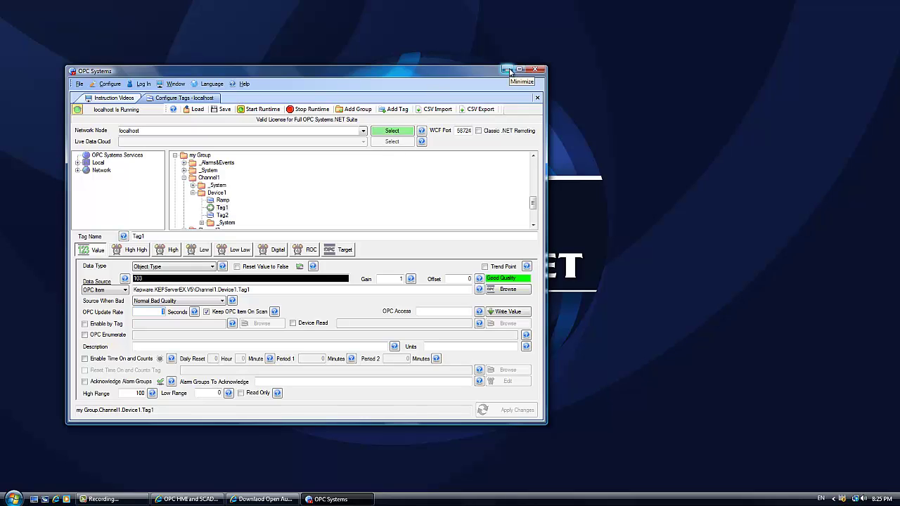
Minimize the configuration window and review the product descriptions on the website, from OPC Systems.NET through OPC Client.NET.
click(511, 73)
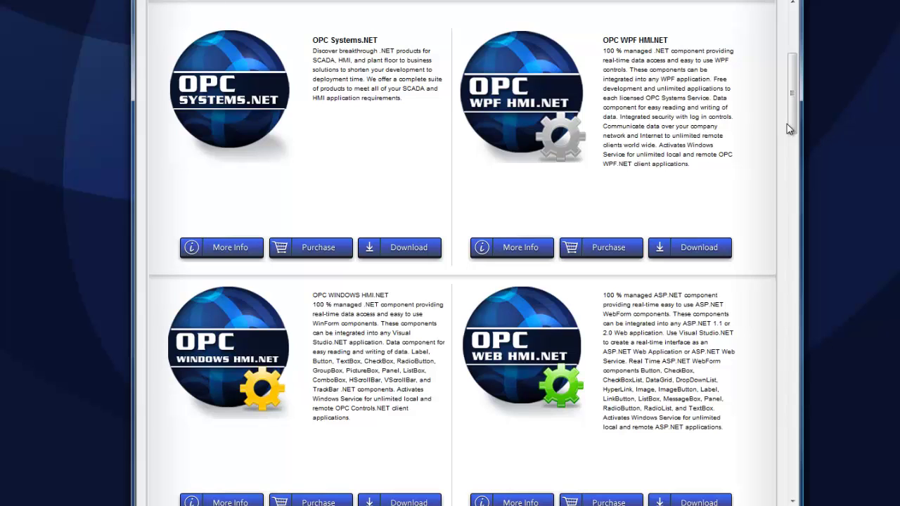
click(791, 193)
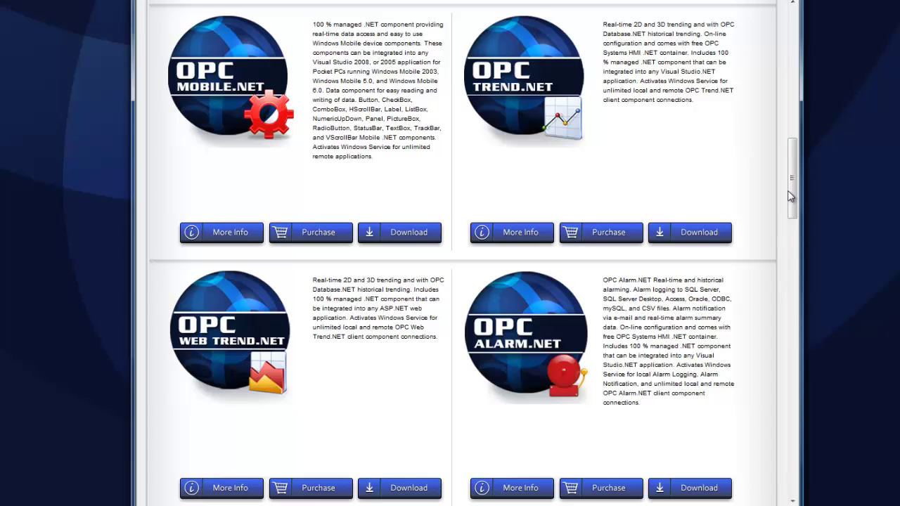
drag(791, 197, 799, 227)
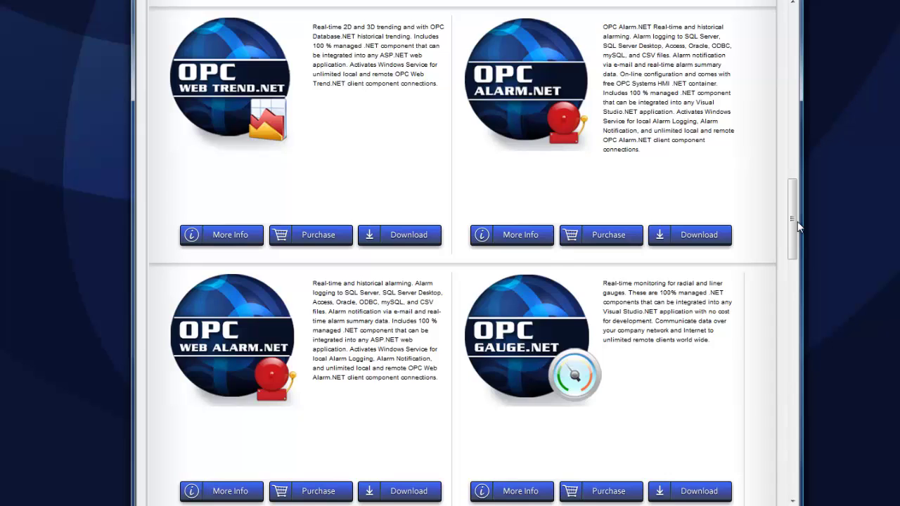
drag(796, 223, 790, 296)
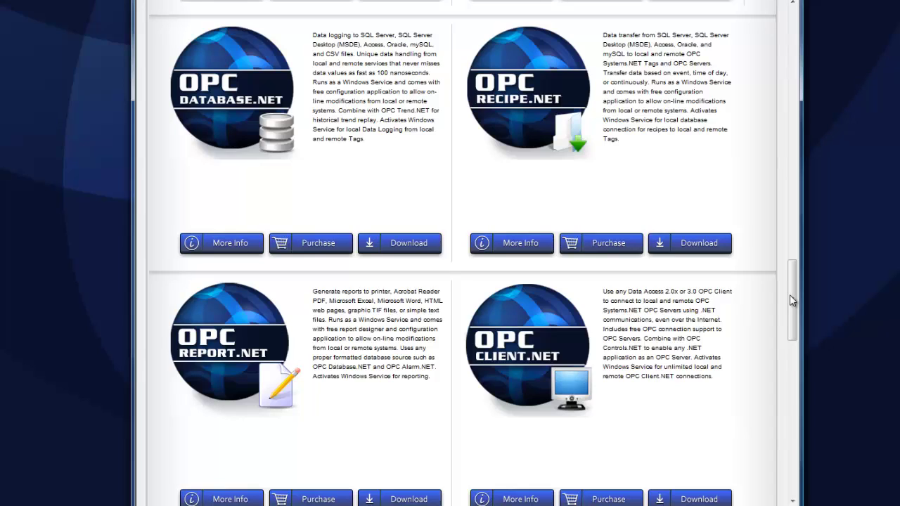
click(793, 372)
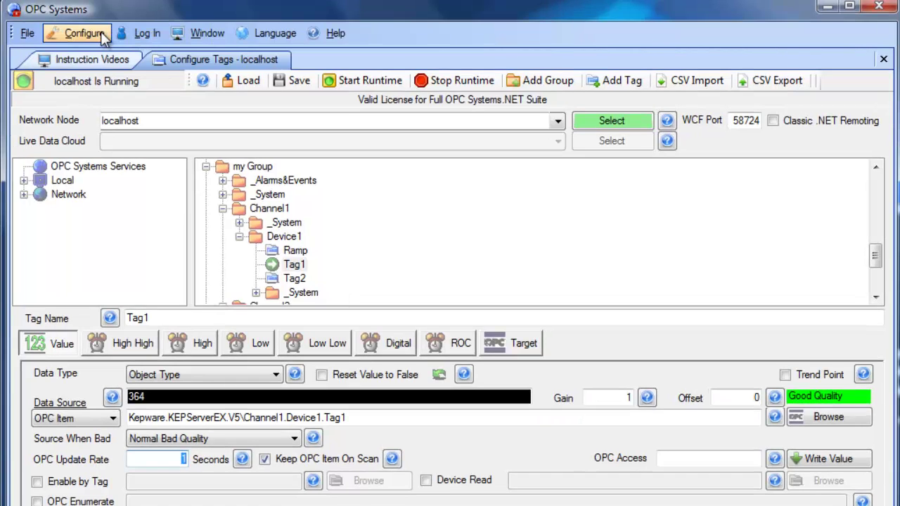
Look at the configuration areas of OPC Systems and the contents of the OPC Systems.NET program group, including its Examples folder.
click(100, 32)
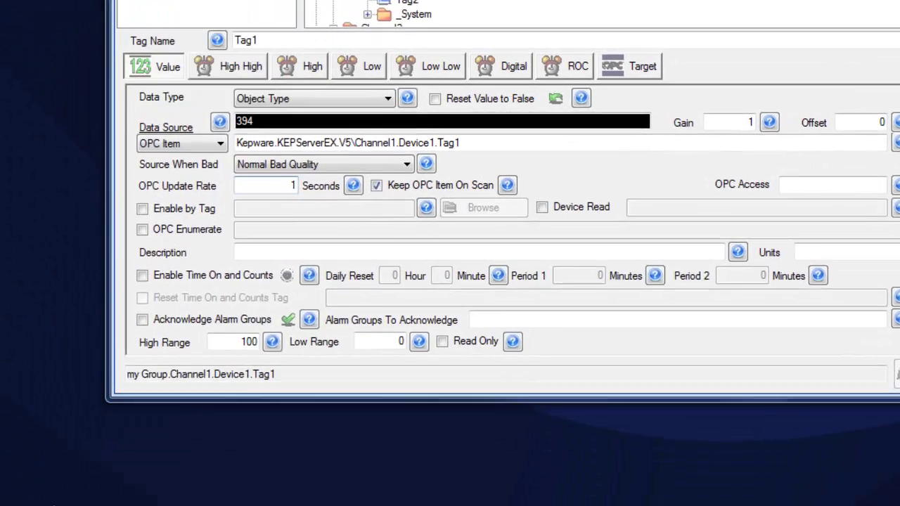
click(24, 492)
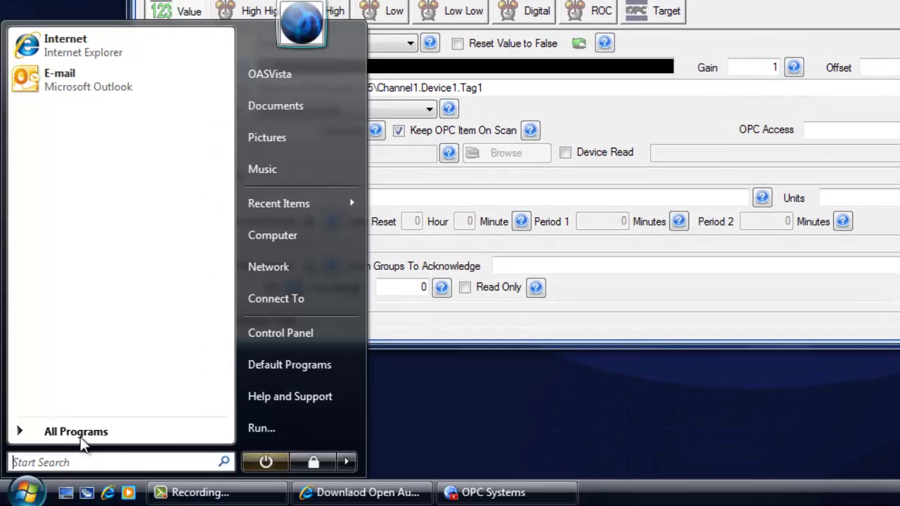
click(78, 438)
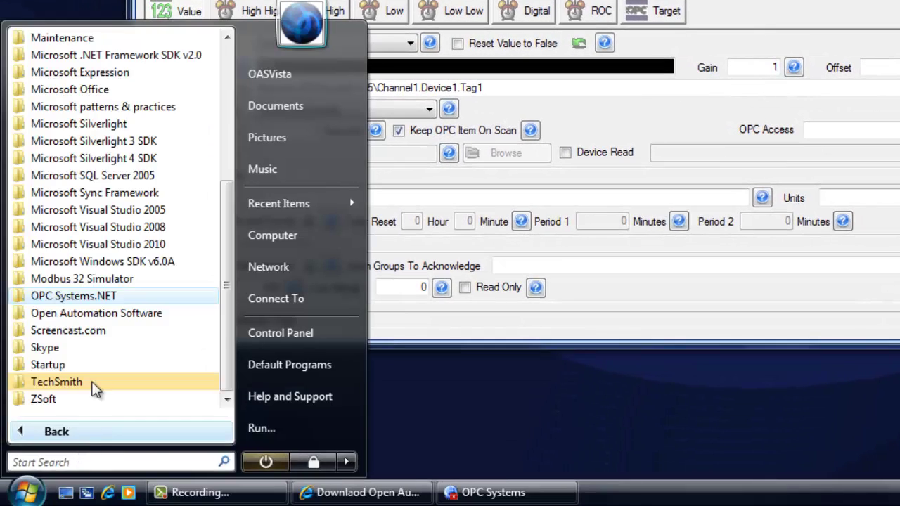
click(86, 298)
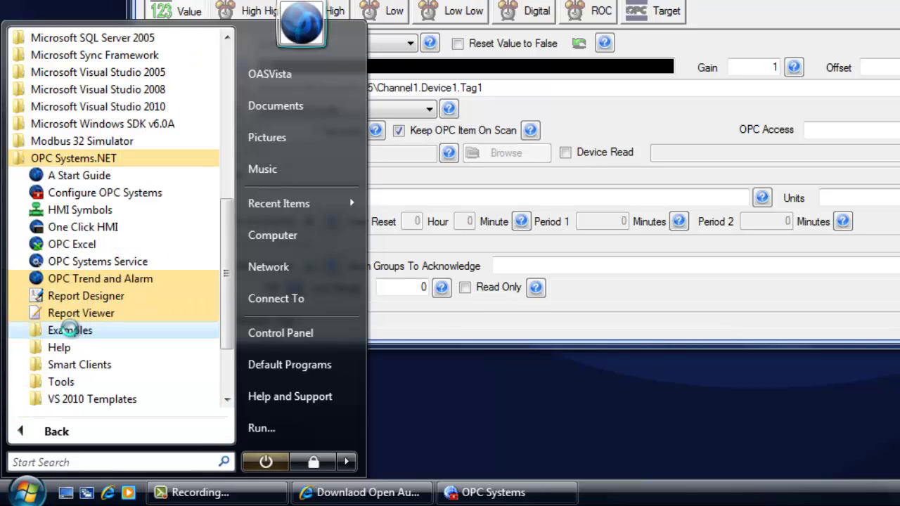
click(71, 330)
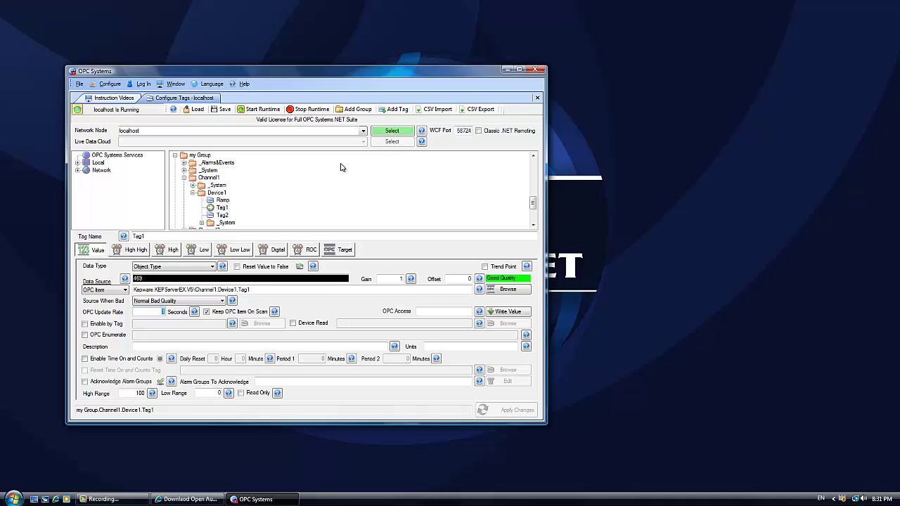
Open the data logging configuration and connect it to the OPC Systems Service on localhost.
click(109, 84)
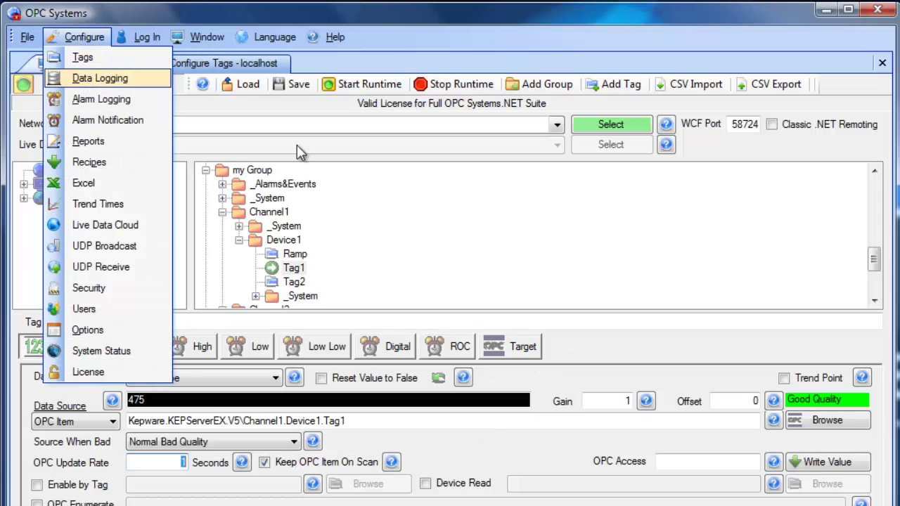
key(Escape)
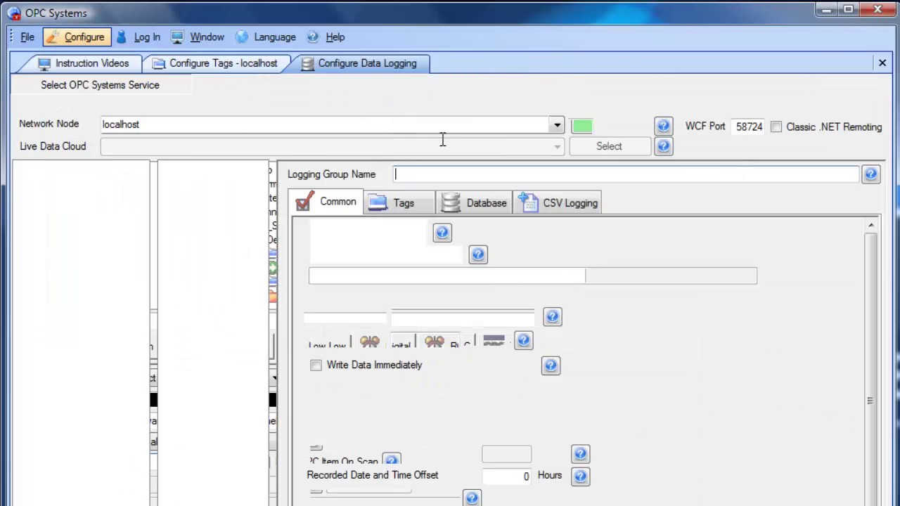
click(601, 130)
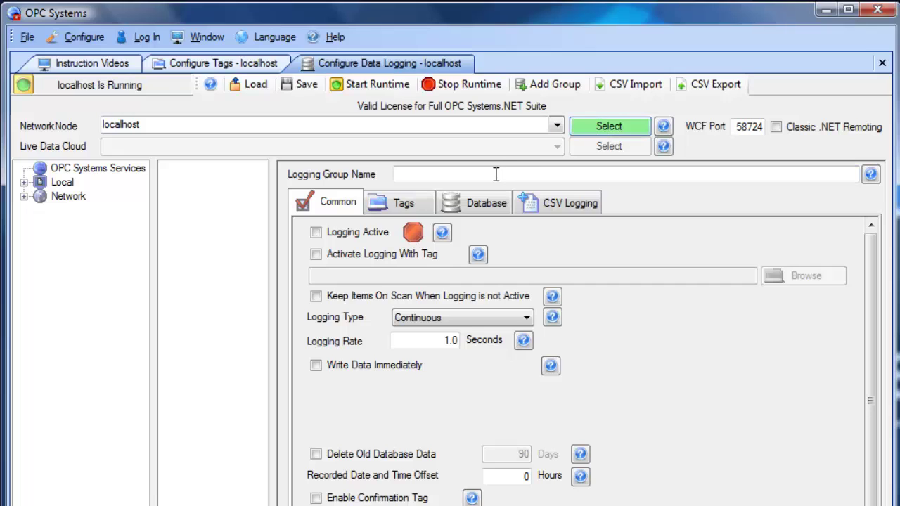
Name the logging group "Test" and make its logging active.
click(496, 174)
text(Test)
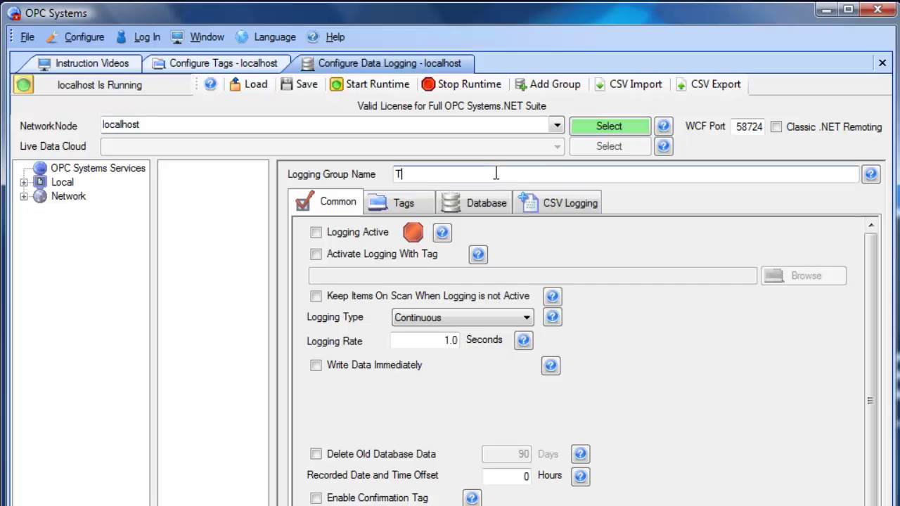
click(374, 234)
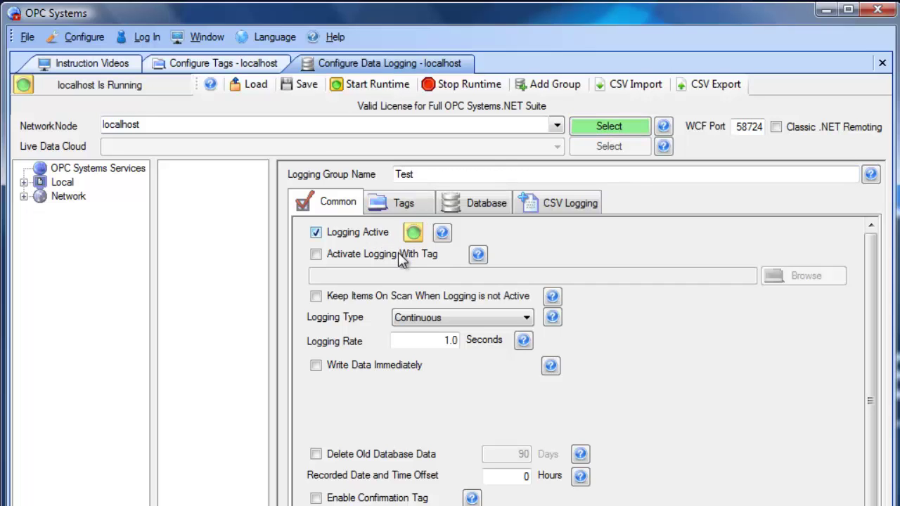
Examine the available logging types and the logging rate setting of the Test group, keeping Continuous logging.
click(461, 321)
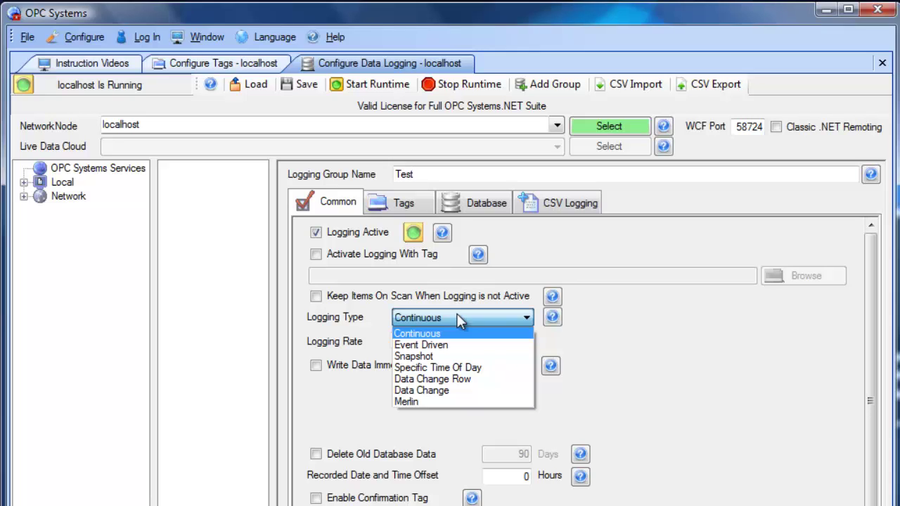
click(614, 321)
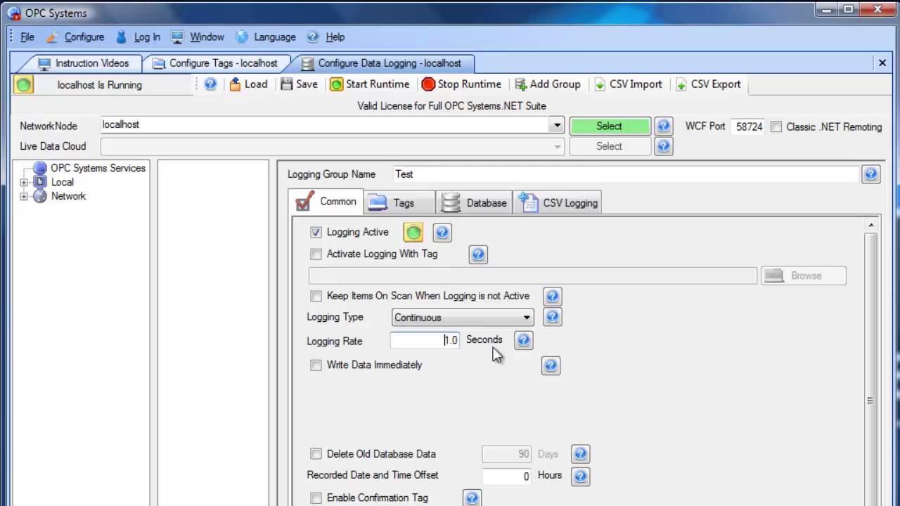
key(Tab)
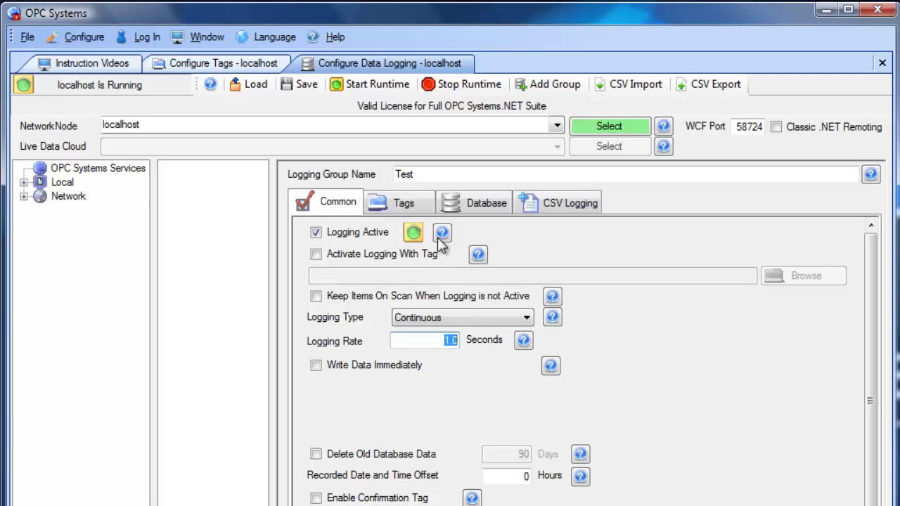
Add a logging field for the Test group from the Value parameter of the local Ramp tag.
click(387, 207)
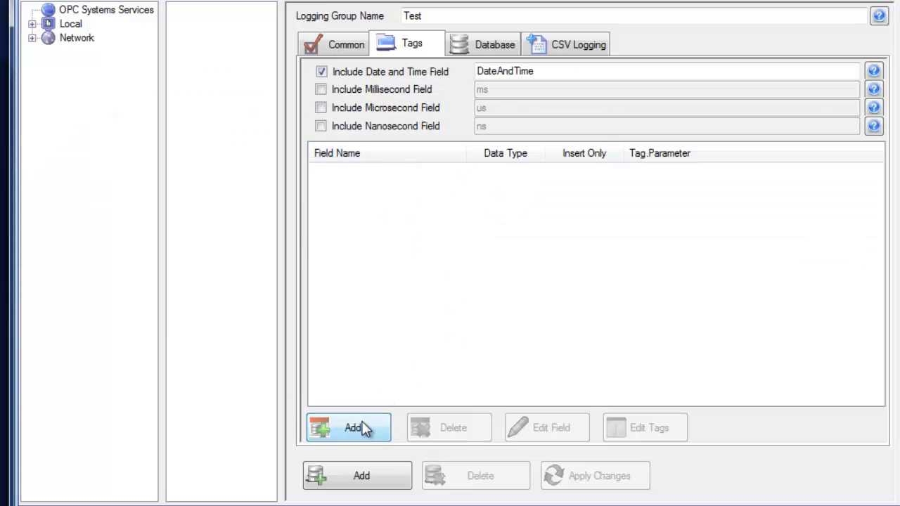
click(360, 426)
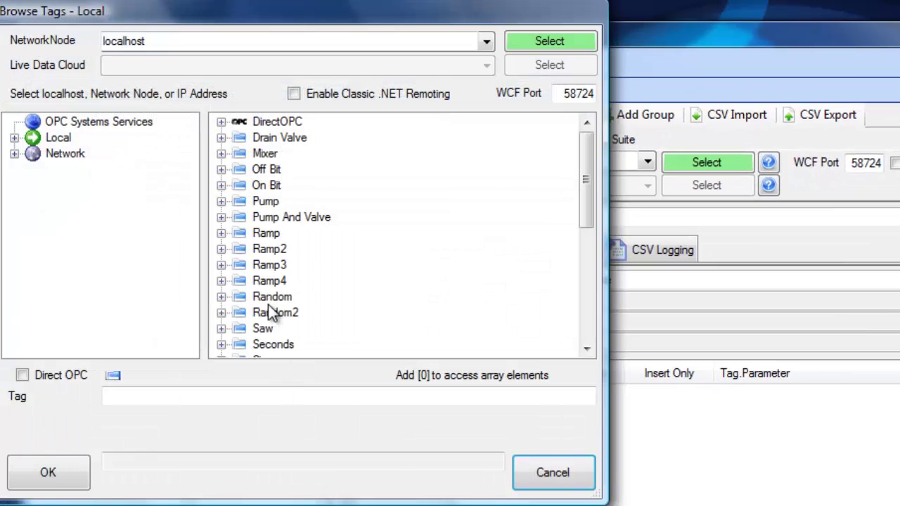
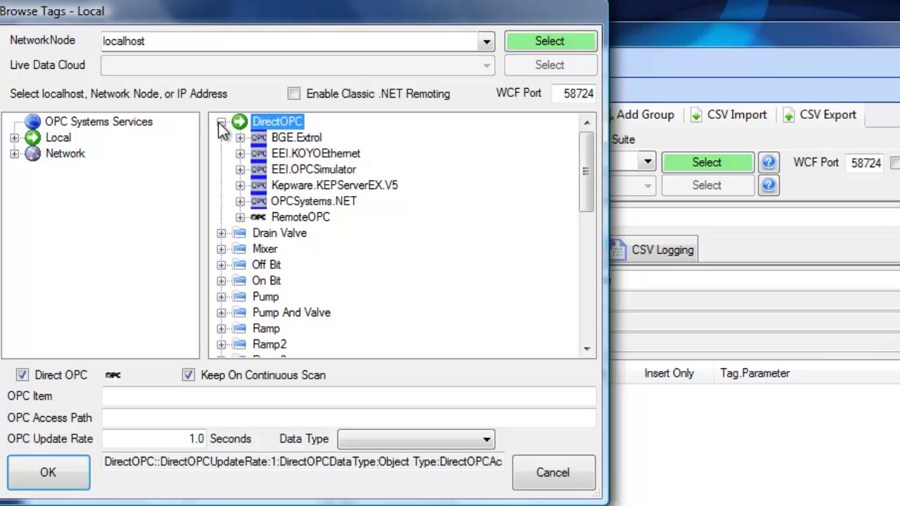
click(221, 122)
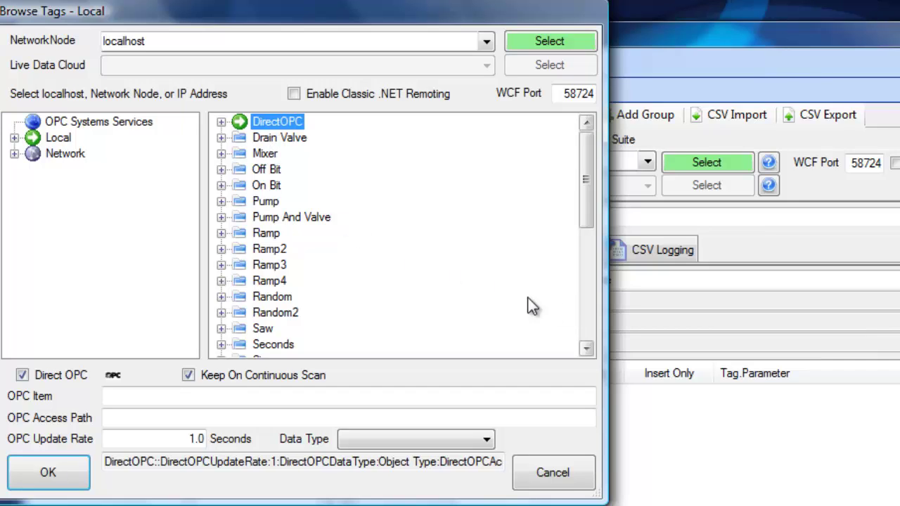
click(222, 234)
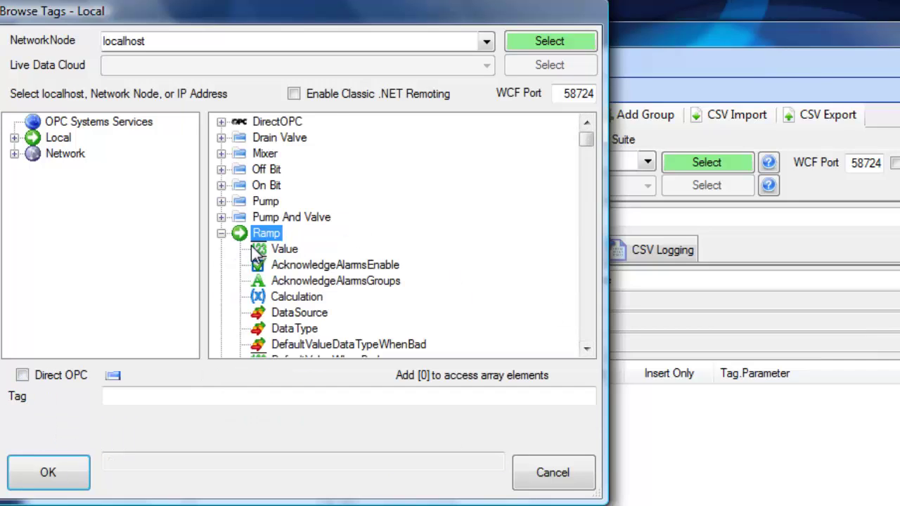
click(282, 250)
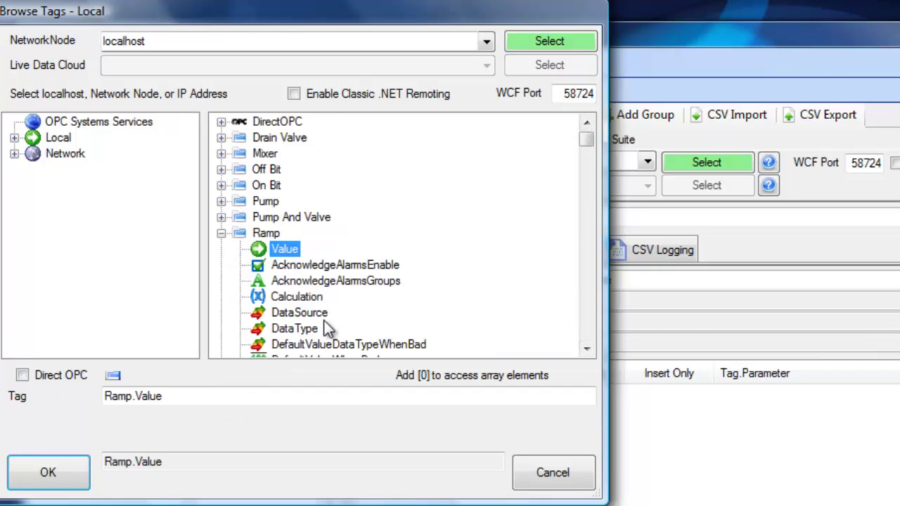
click(68, 473)
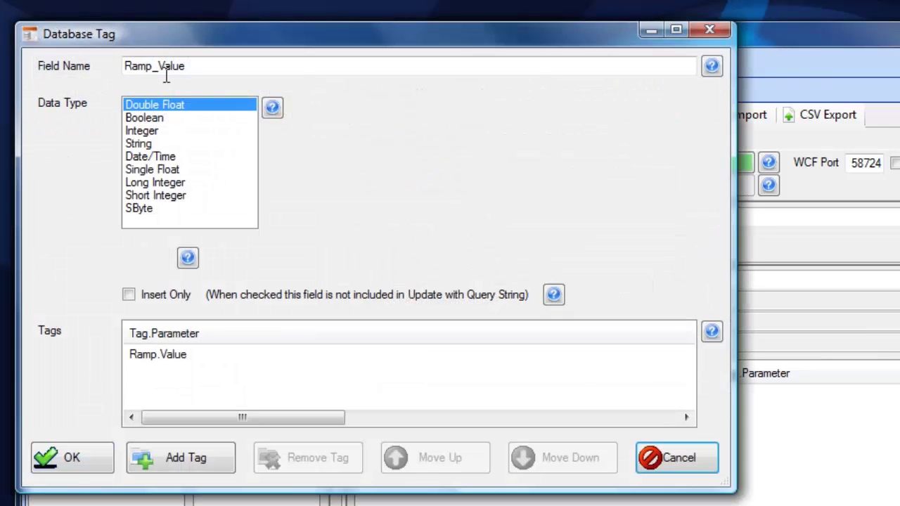
Shorten the new field's name to Ramp and accept it with the Double Float data type.
drag(154, 67, 219, 67)
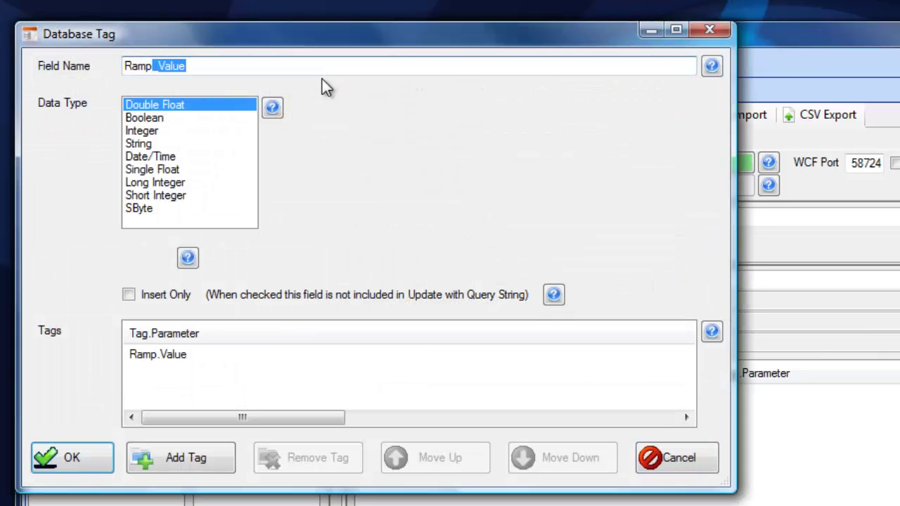
key(BackSpace)
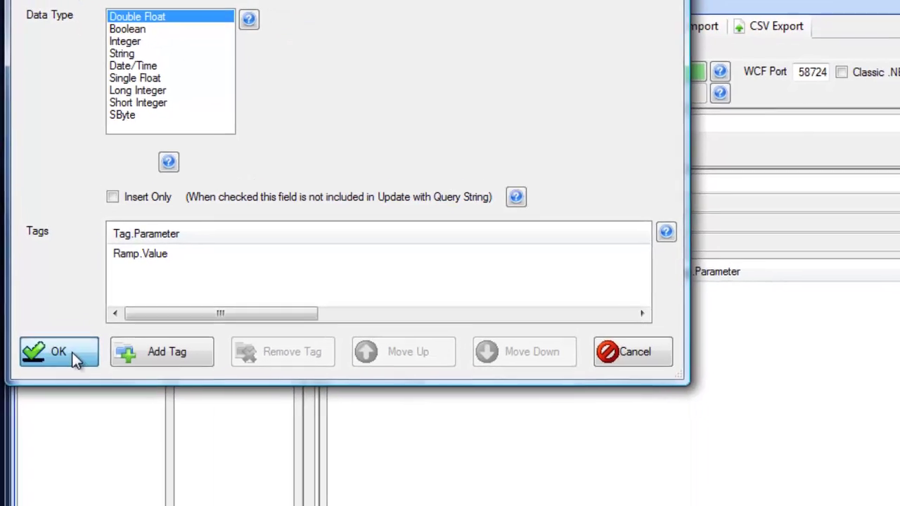
click(86, 458)
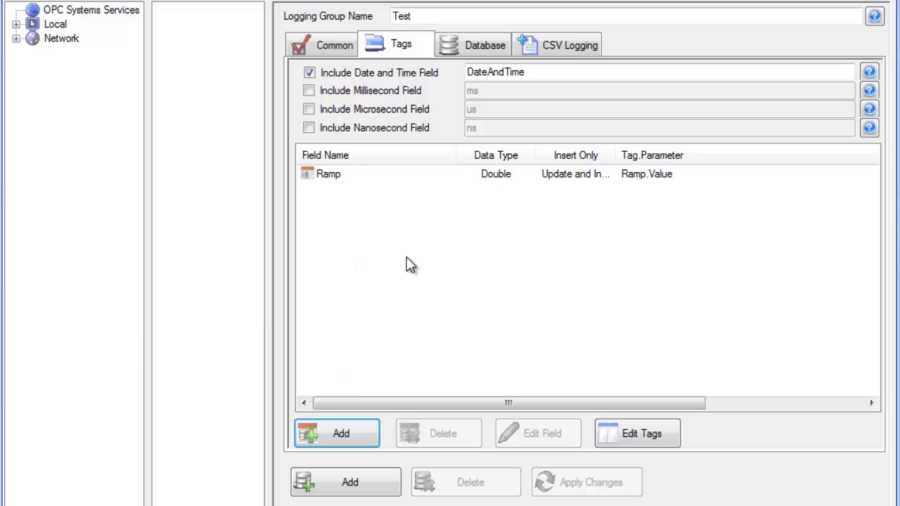
Add a second logging field named Random from the tag parameter Random.Value.
right_click(406, 258)
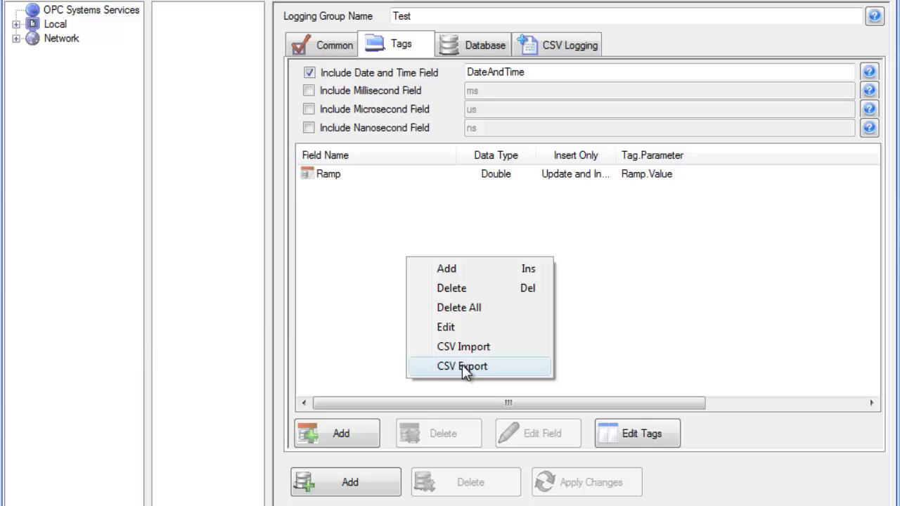
click(358, 435)
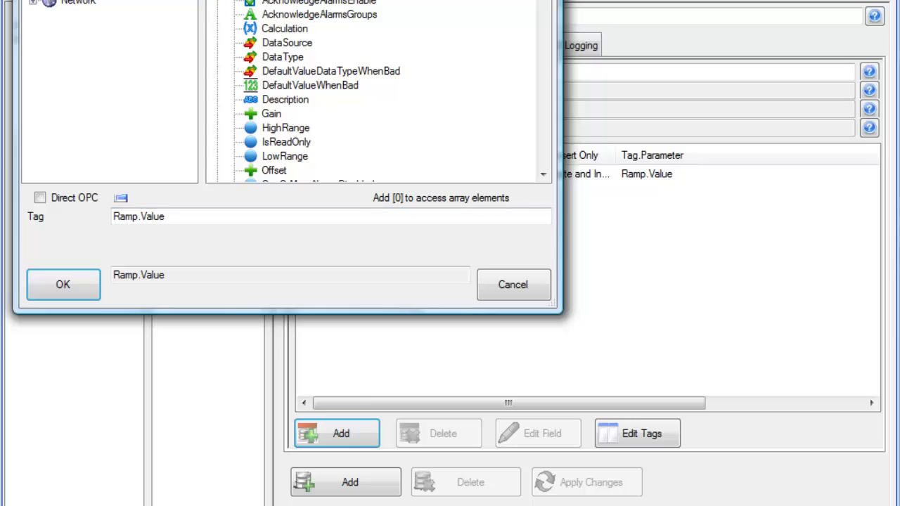
scroll(379, 92, down, 5)
click(218, 29)
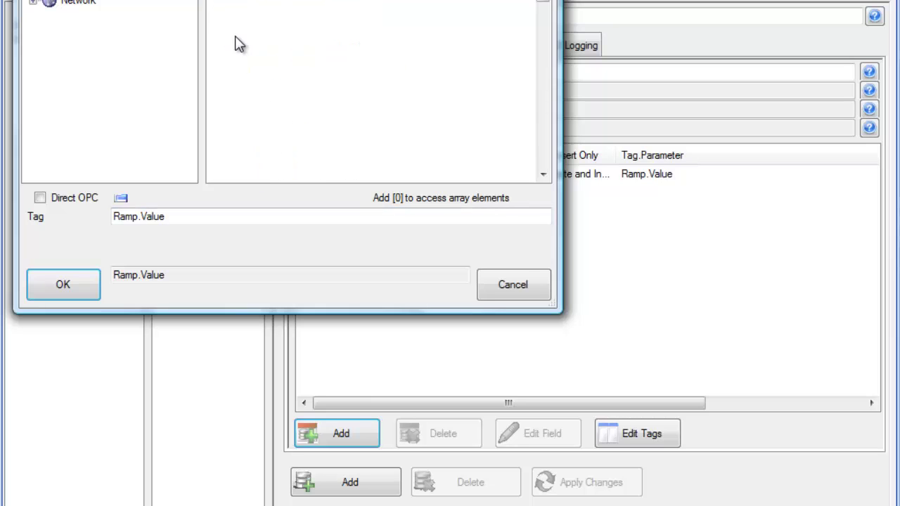
click(251, 44)
click(62, 284)
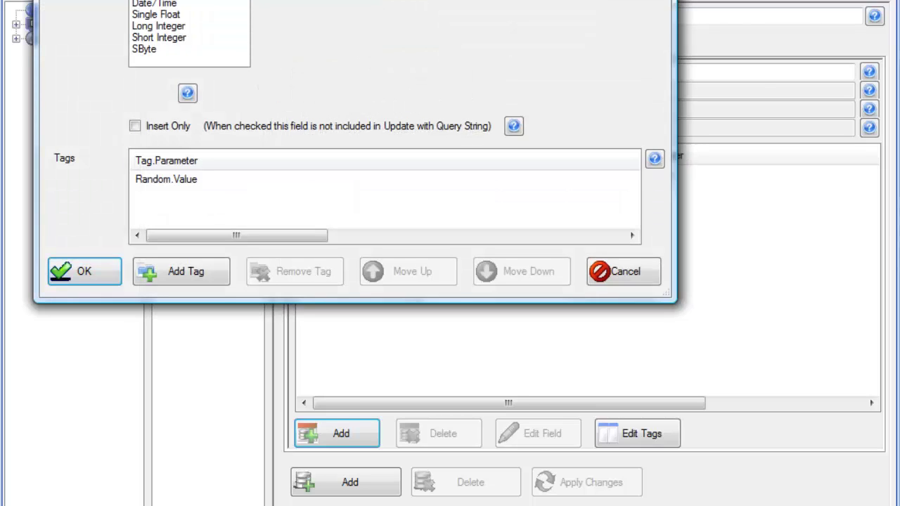
click(97, 279)
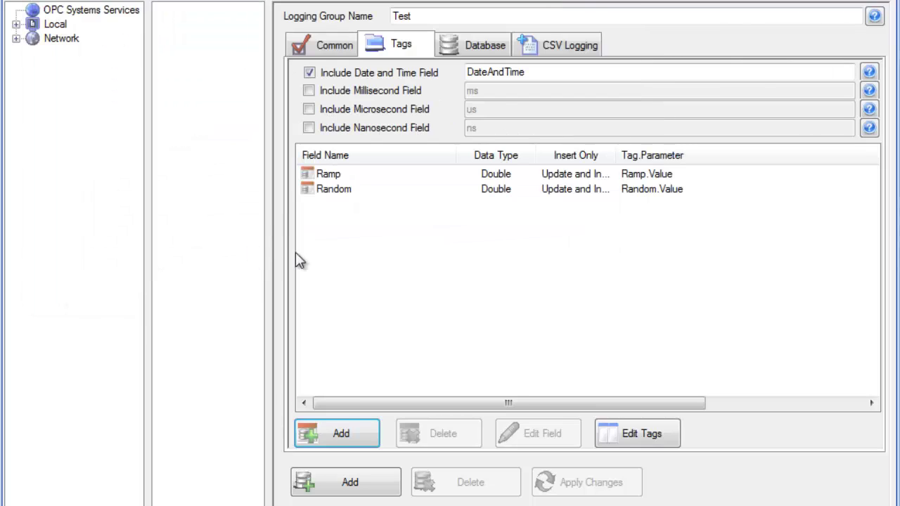
Add a third logging field named Sine from the tag parameter Sine.Value.
click(341, 432)
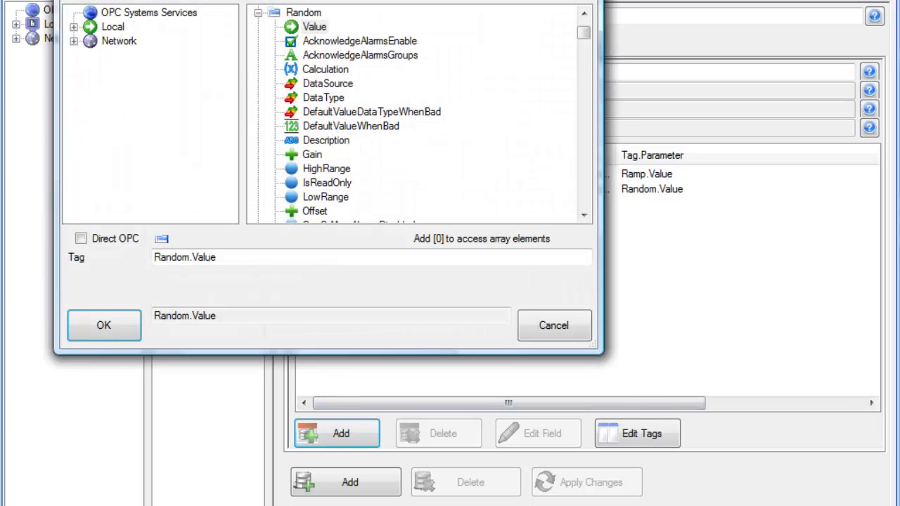
click(258, 12)
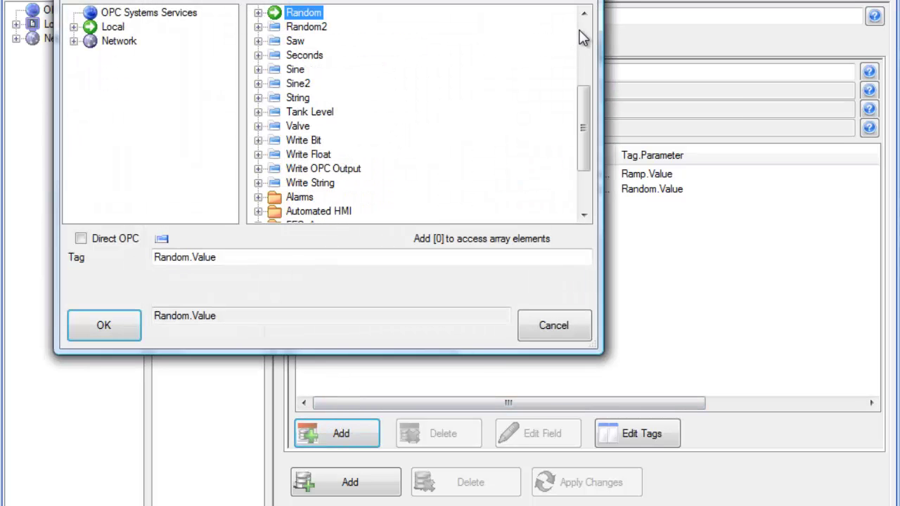
key(Return)
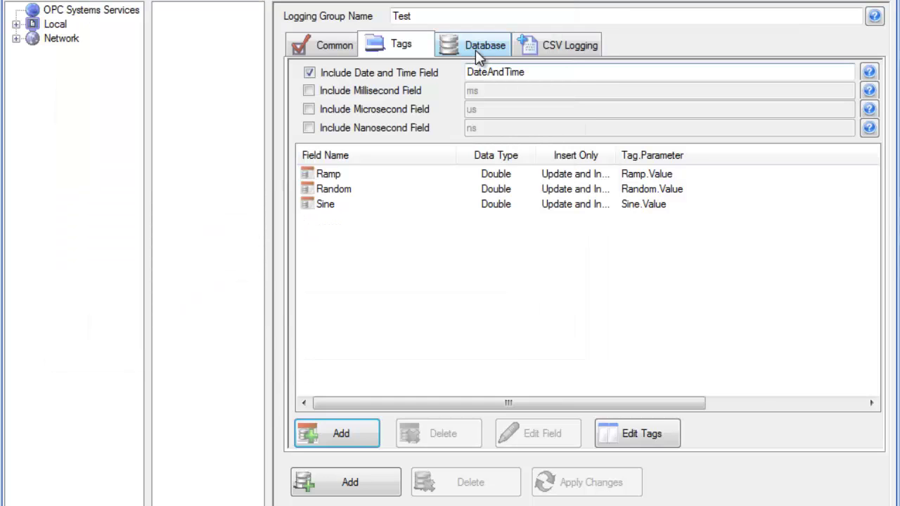
Enable logging to a database for the Test group and choose SQLServer as the provider.
click(476, 50)
click(343, 75)
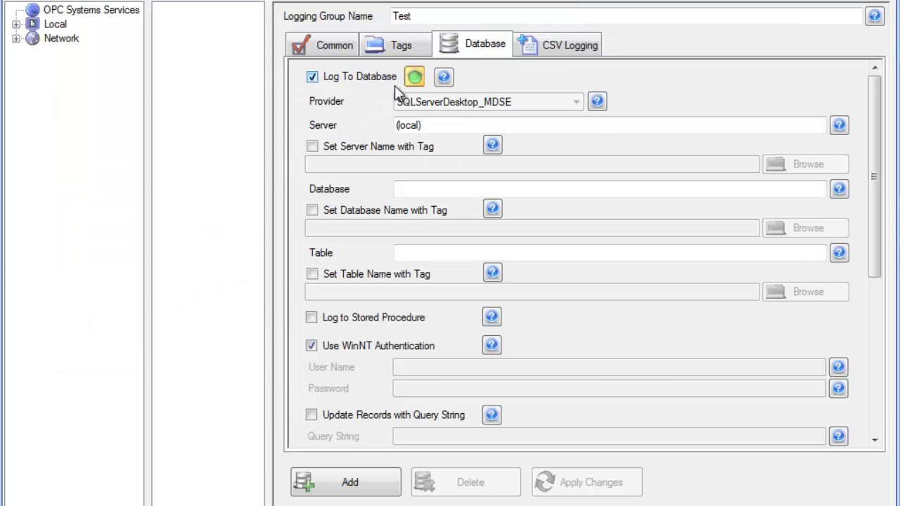
click(574, 102)
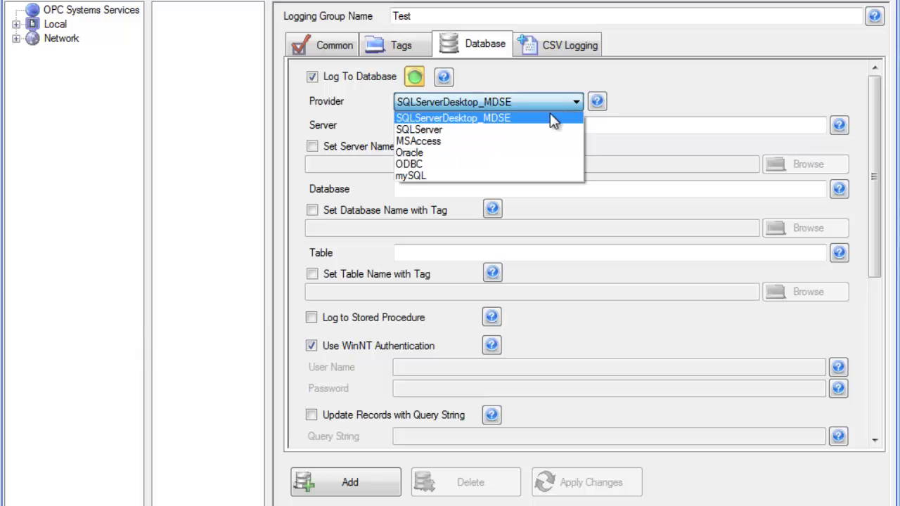
click(475, 130)
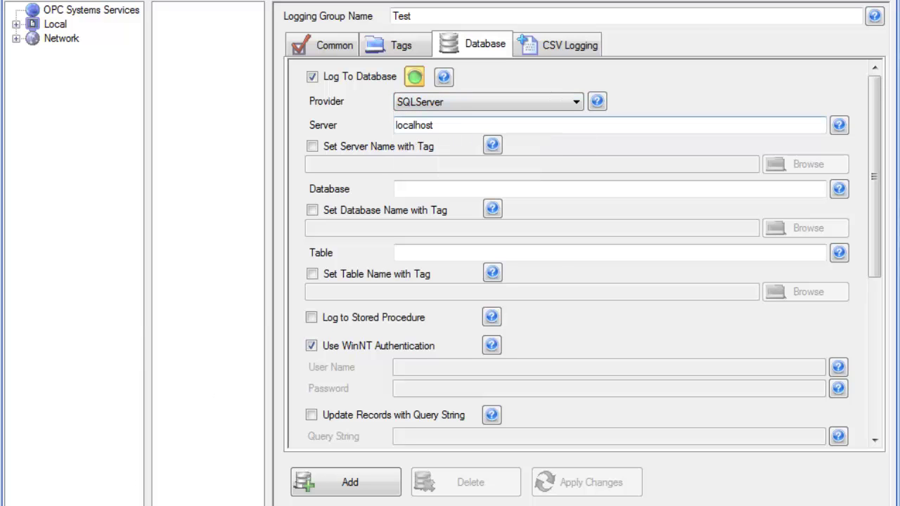
Launch SQL Server Management Studio Express from the Microsoft SQL Server 2005 program group.
click(25, 492)
click(63, 433)
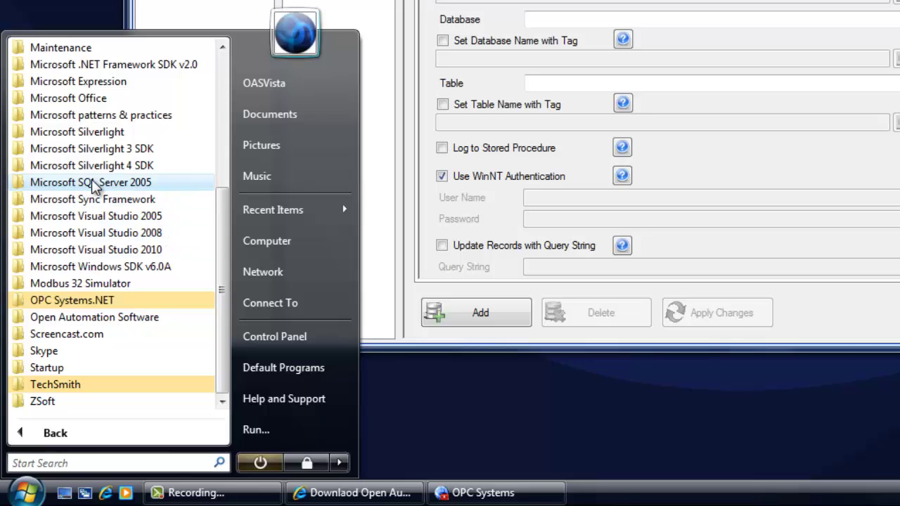
click(95, 185)
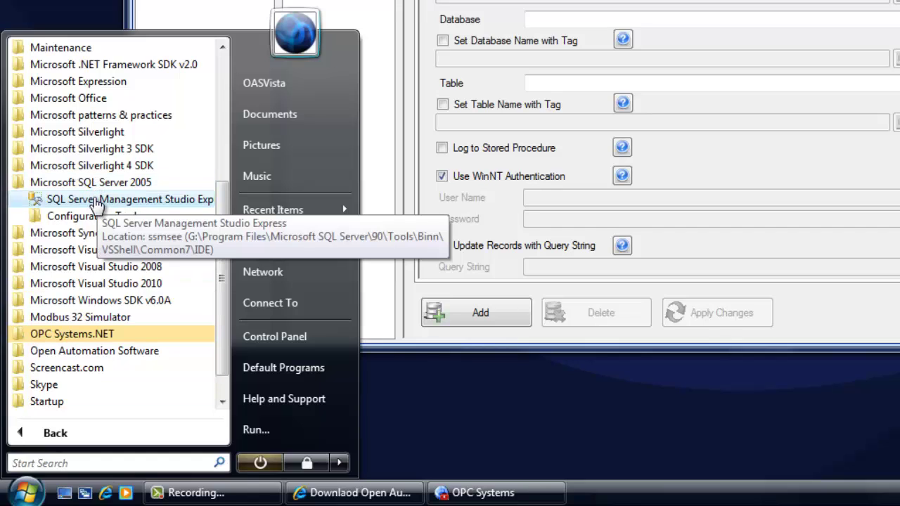
click(97, 200)
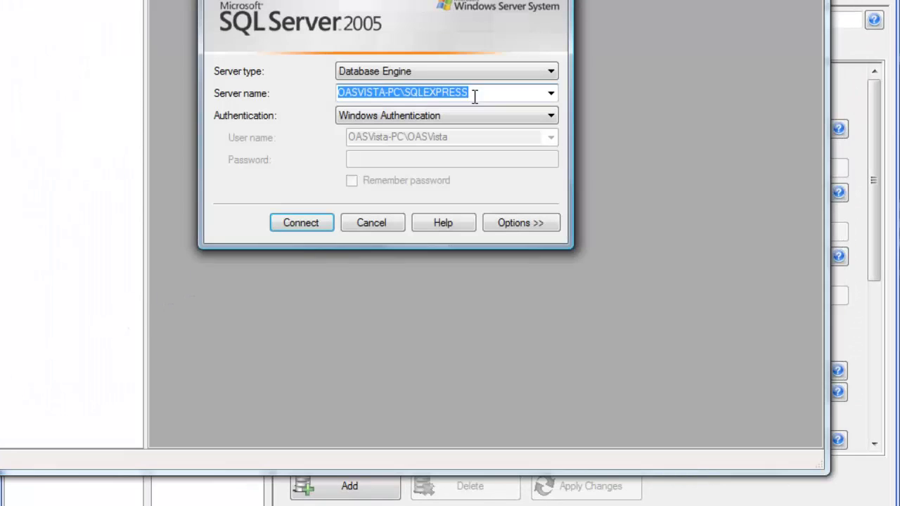
Copy the server name OASVISTA-PC\SQLEXPRESS from the SQL Server connection dialog into the logging group's Server setting in OPC Systems.
click(490, 91)
key(shift+Home)
key(ctrl+c)
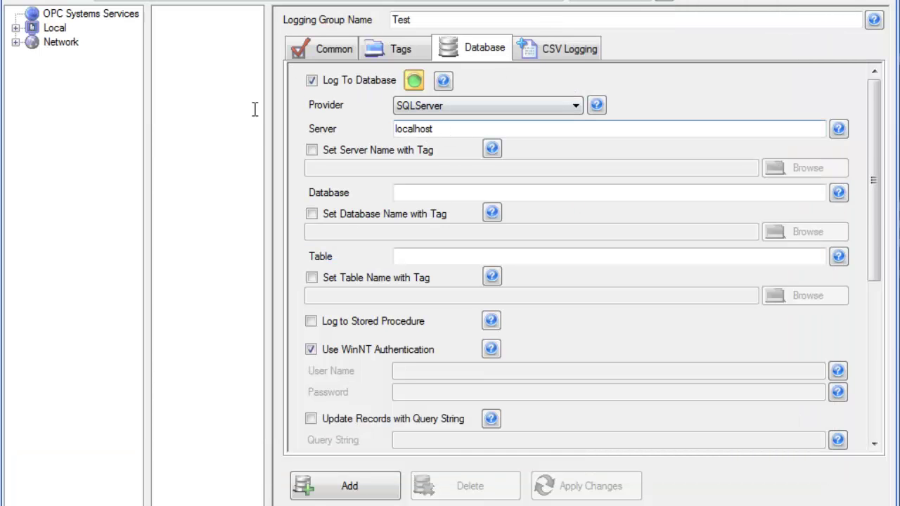
key(shift+Home)
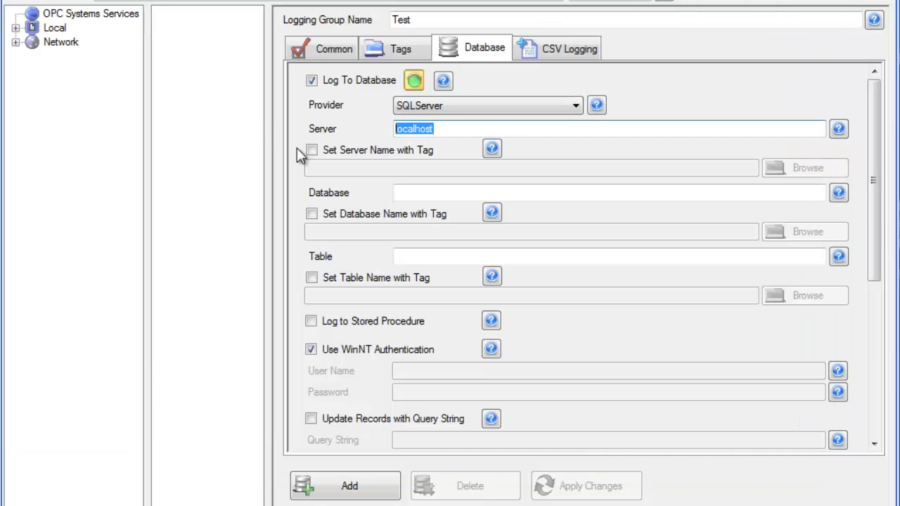
key(ctrl+v)
Set the database to ANewDB and the table to Data, and add the Test logging group.
click(408, 192)
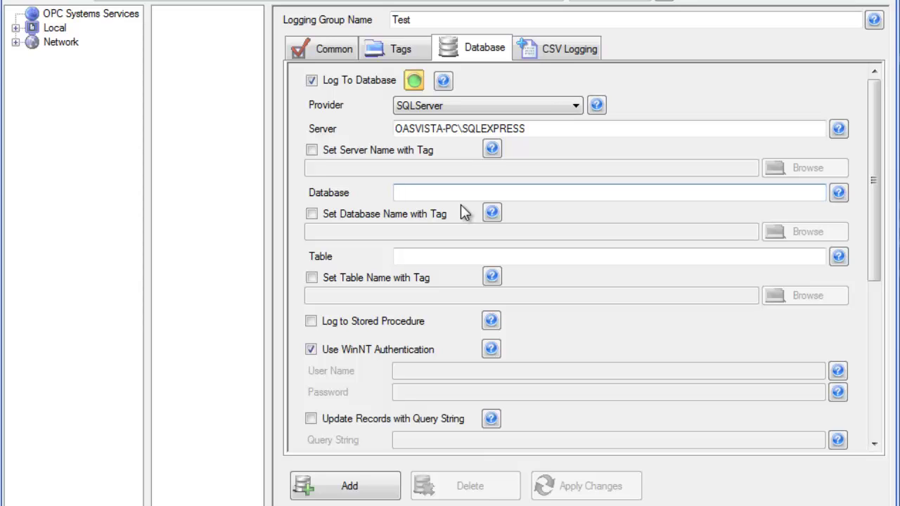
text(AN)
key(BackSpace)
key(BackSpace)
text(ANewDB)
click(448, 258)
text(Data)
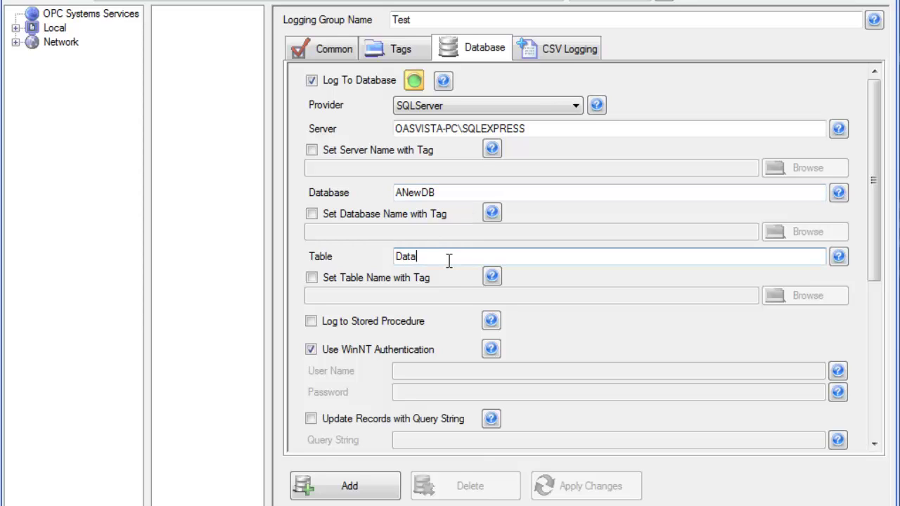
click(366, 489)
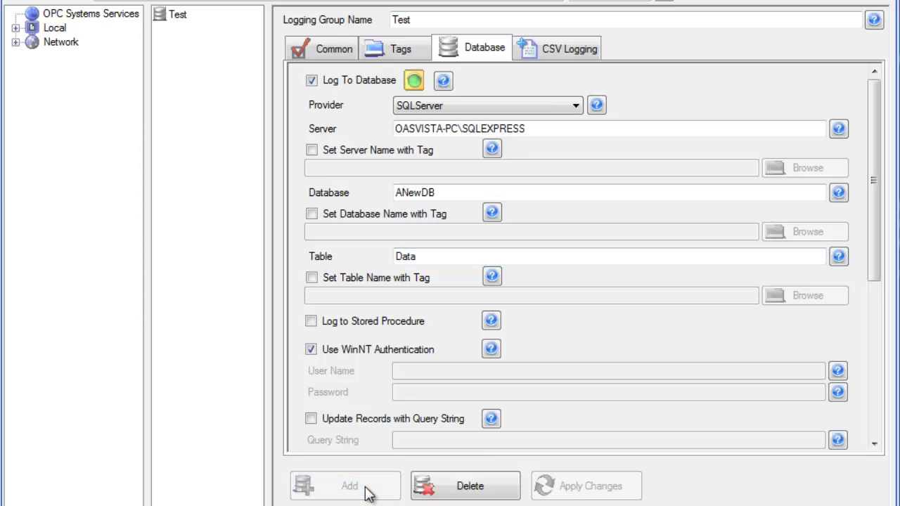
Switch to SQL Server Management Studio Express, connect to OASVISTA-PC\SQLEXPRESS and locate the Data table in the ANewDB database.
click(394, 52)
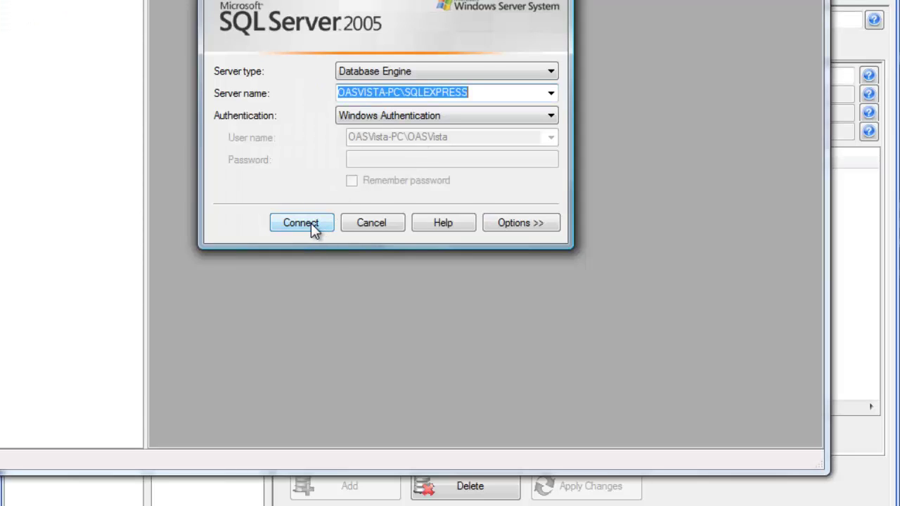
click(311, 223)
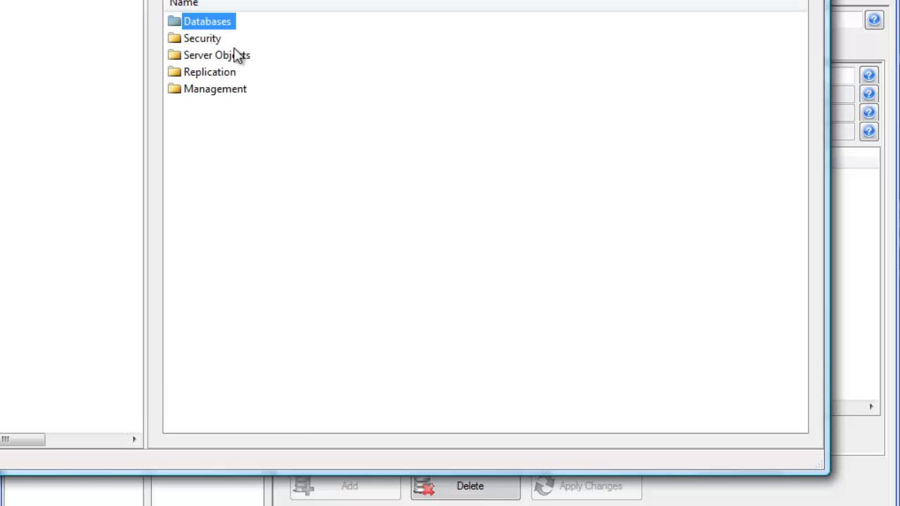
double_click(217, 29)
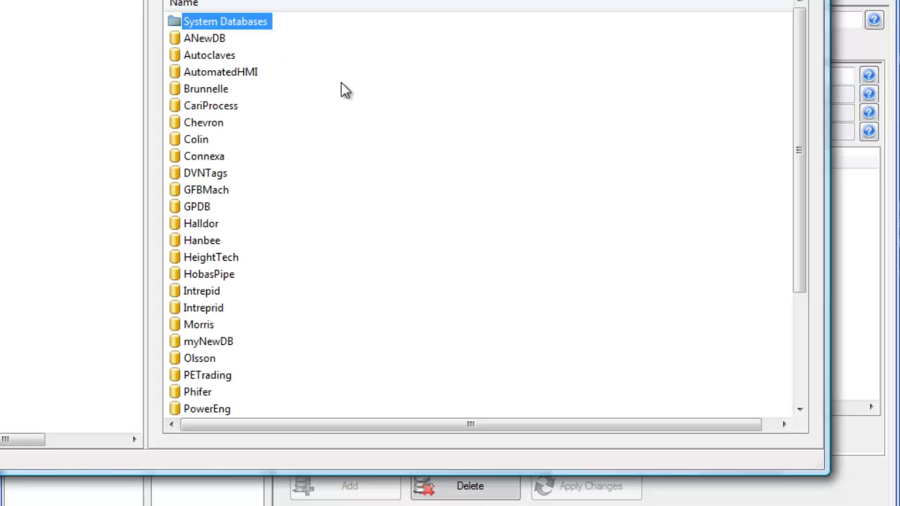
double_click(215, 42)
click(202, 41)
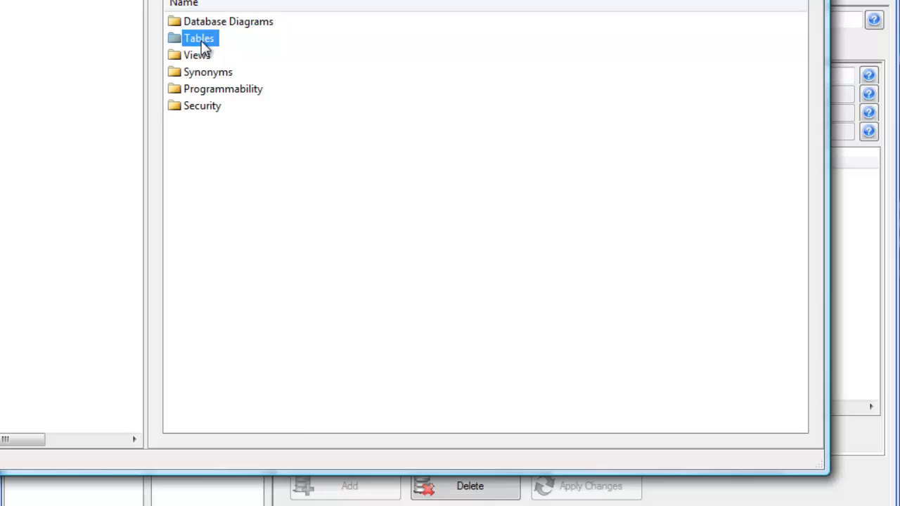
double_click(201, 41)
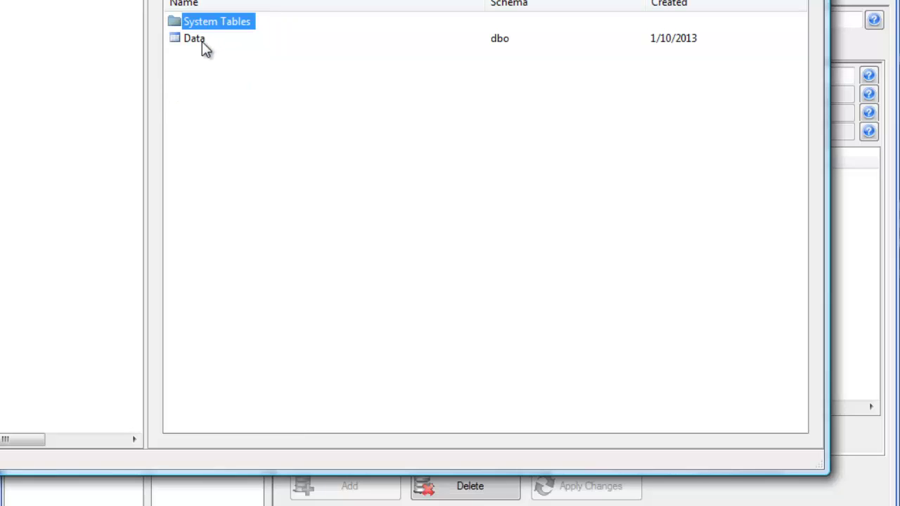
click(201, 41)
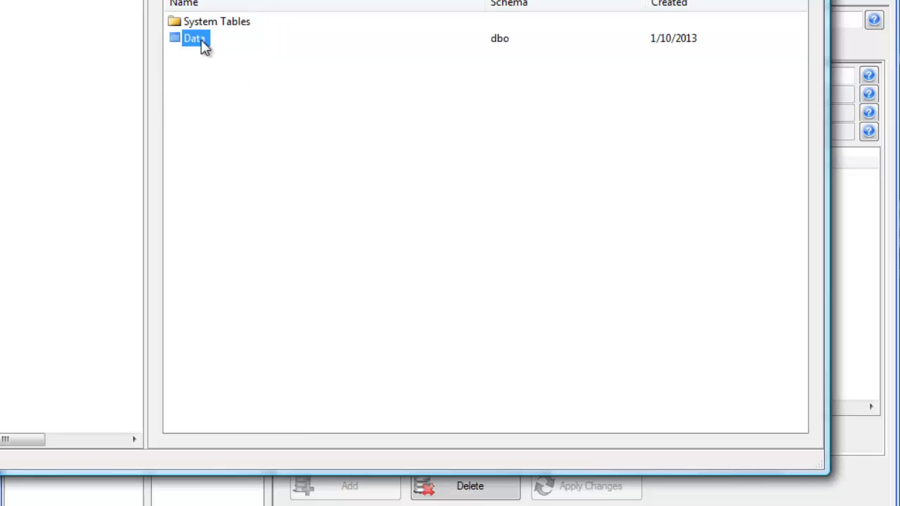
Script the Data table as a SELECT statement in a new query editor window and execute the query.
right_click(203, 45)
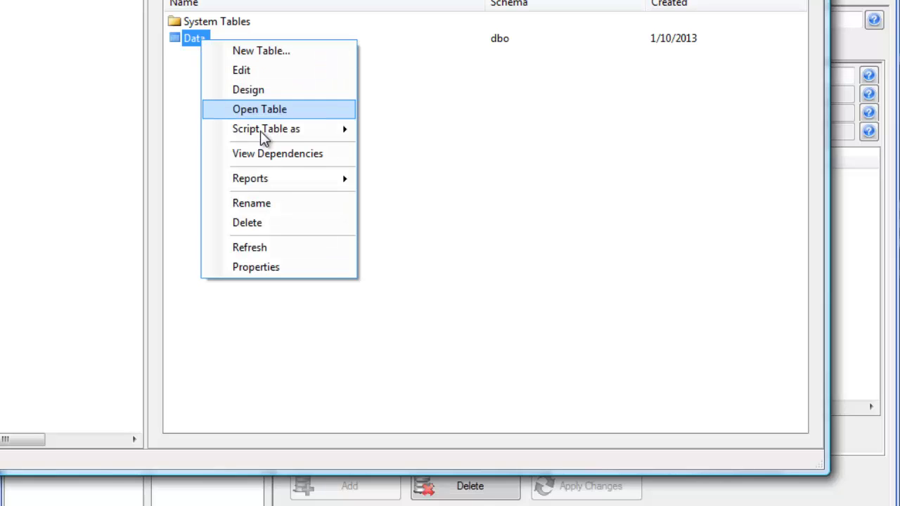
mouse_move(263, 136)
mouse_move(435, 196)
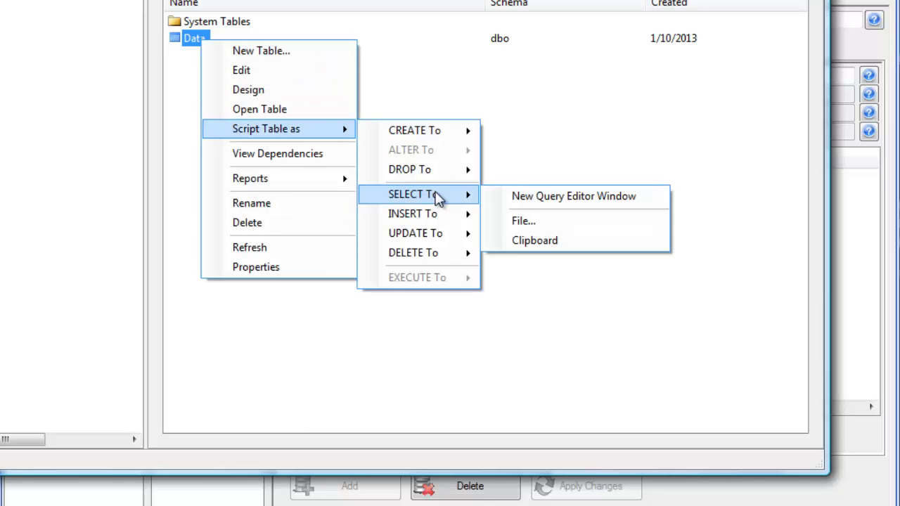
click(554, 197)
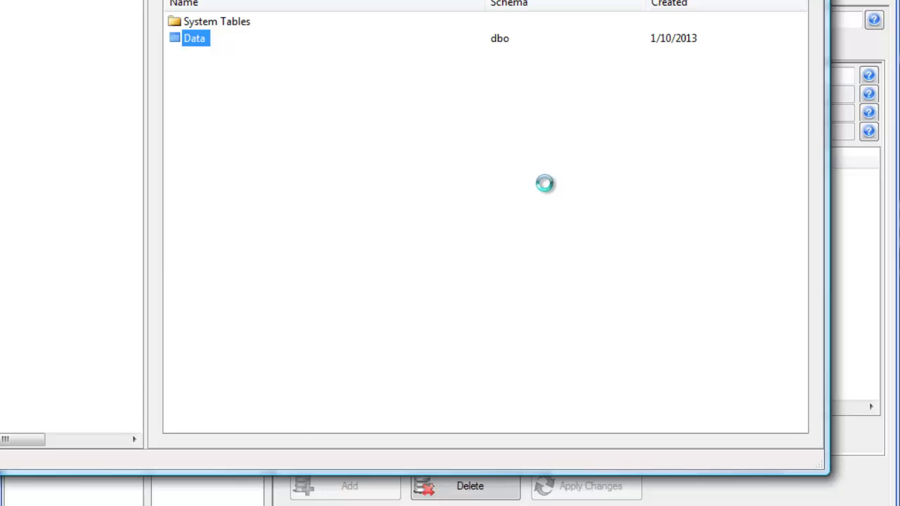
right_click(412, 35)
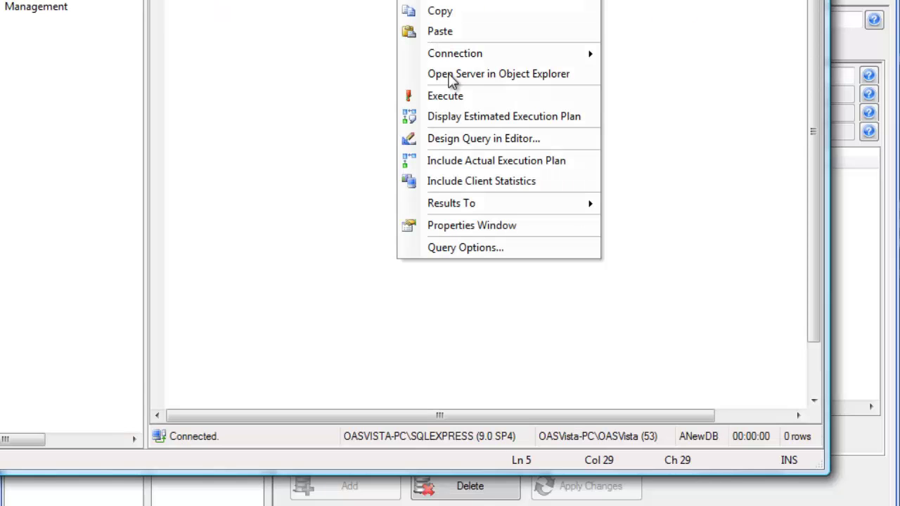
click(451, 99)
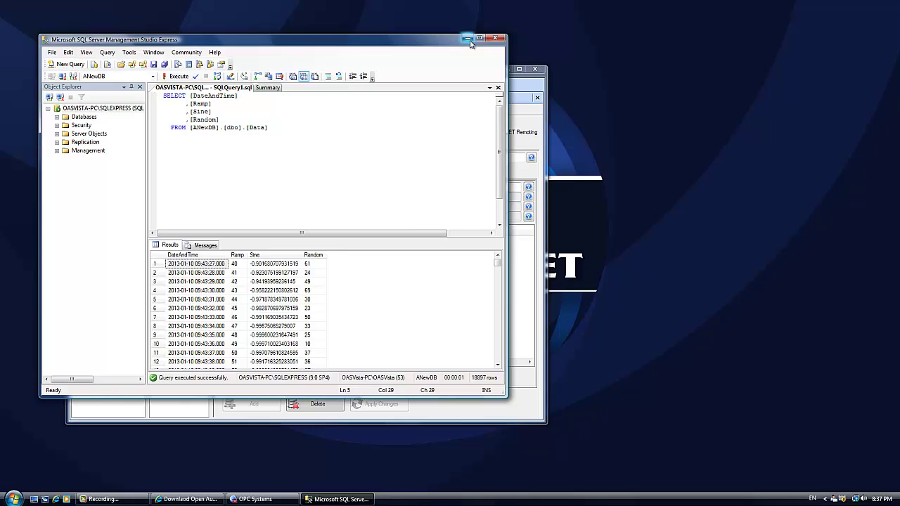
Switch back to OPC Systems and review the default configuration files in the Options settings, including the tag configuration file path.
click(470, 43)
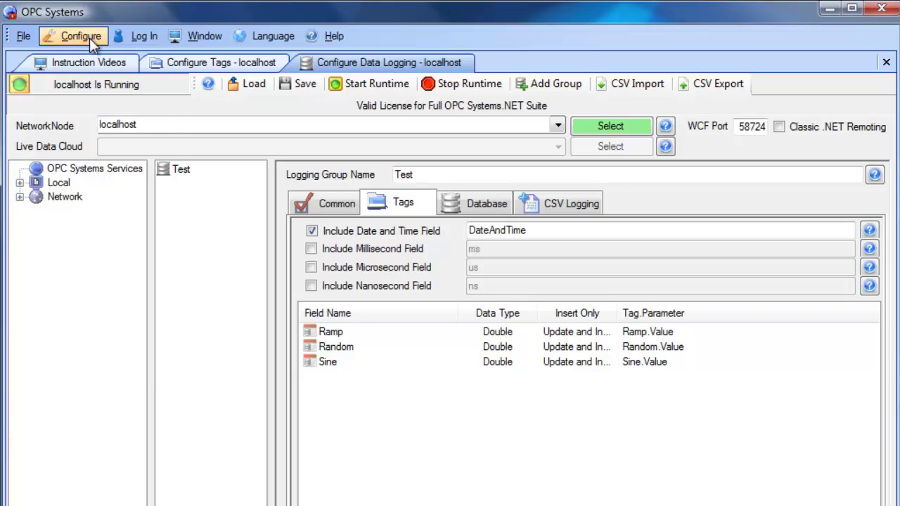
click(106, 84)
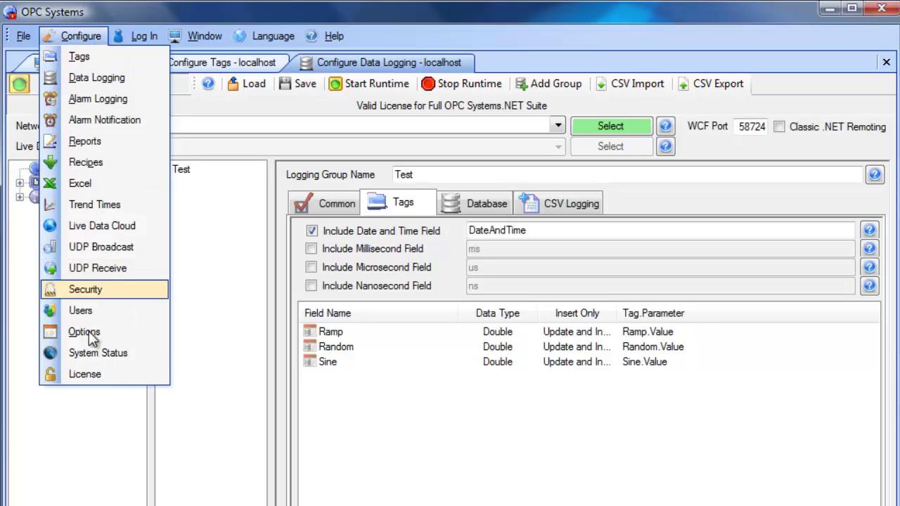
click(89, 329)
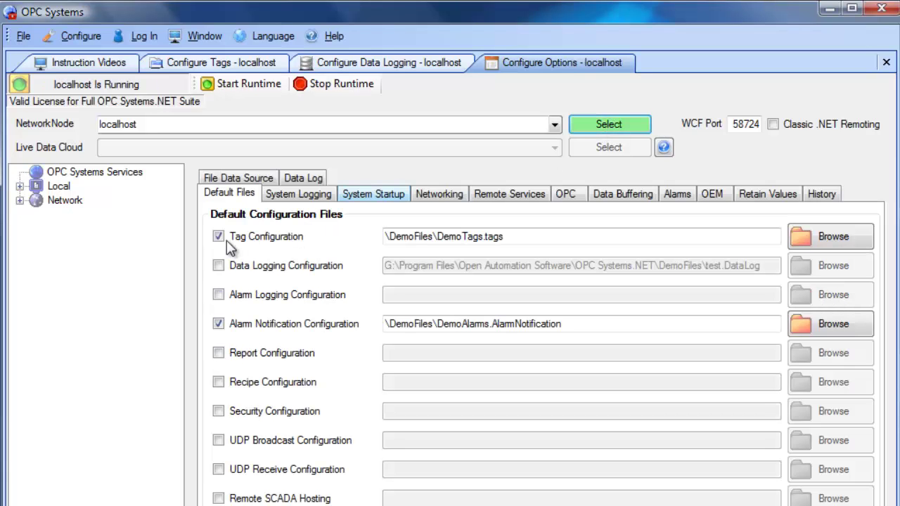
click(508, 236)
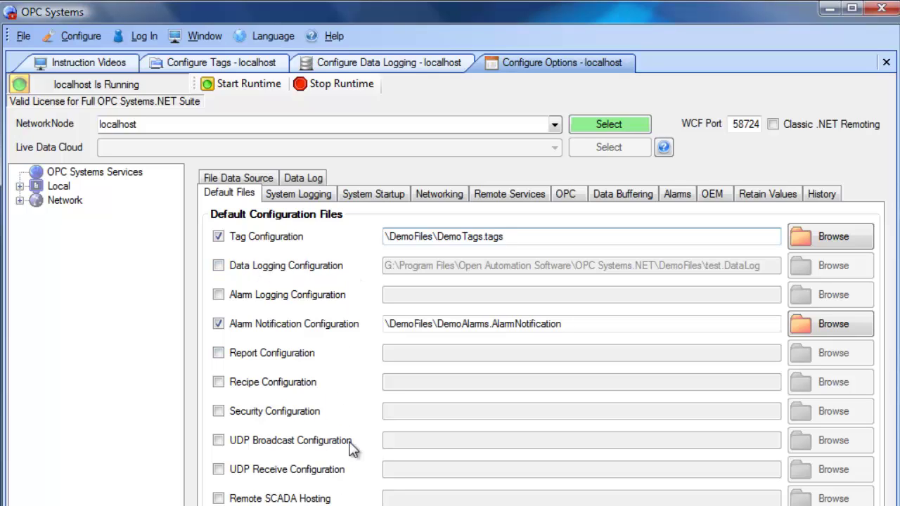
Review the Data Buffering options, including the directory for the data log buffer.
click(613, 196)
drag(490, 253, 372, 257)
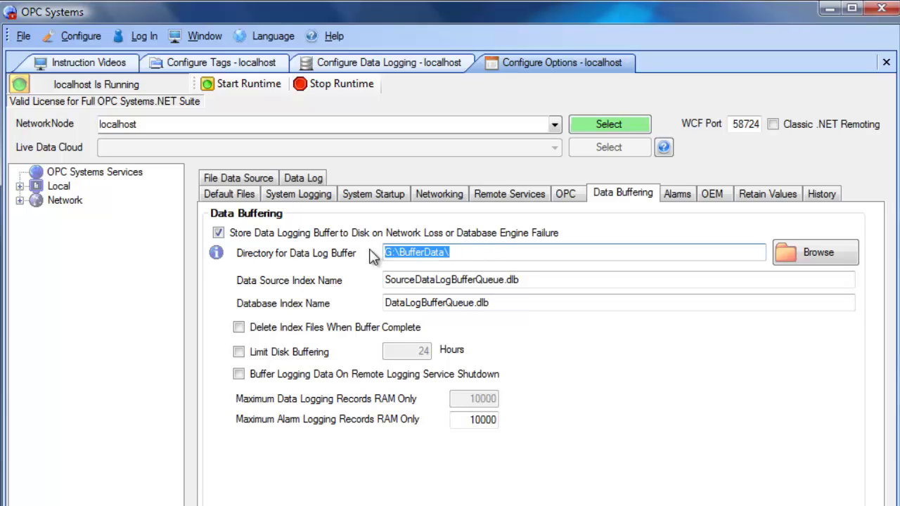
click(465, 251)
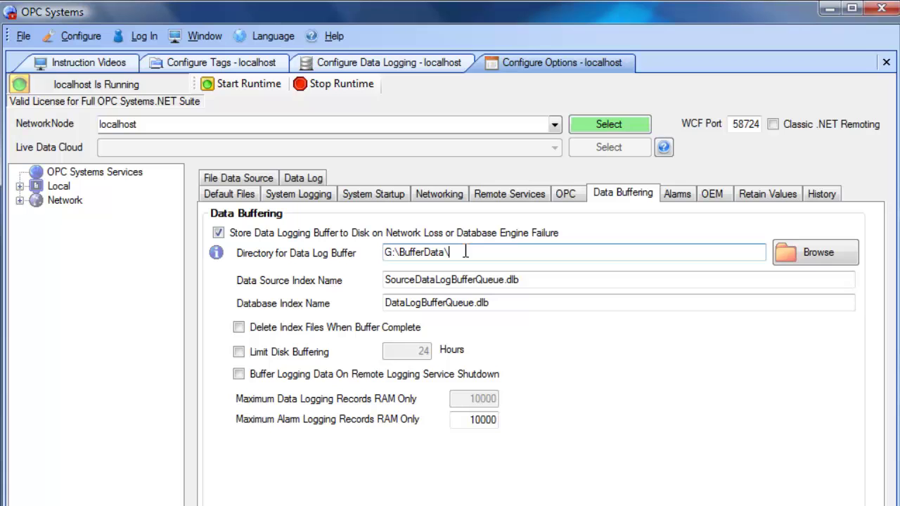
Examine the network node selection in the tag browser for a new Test logging group field, and cancel without adding a field.
click(398, 63)
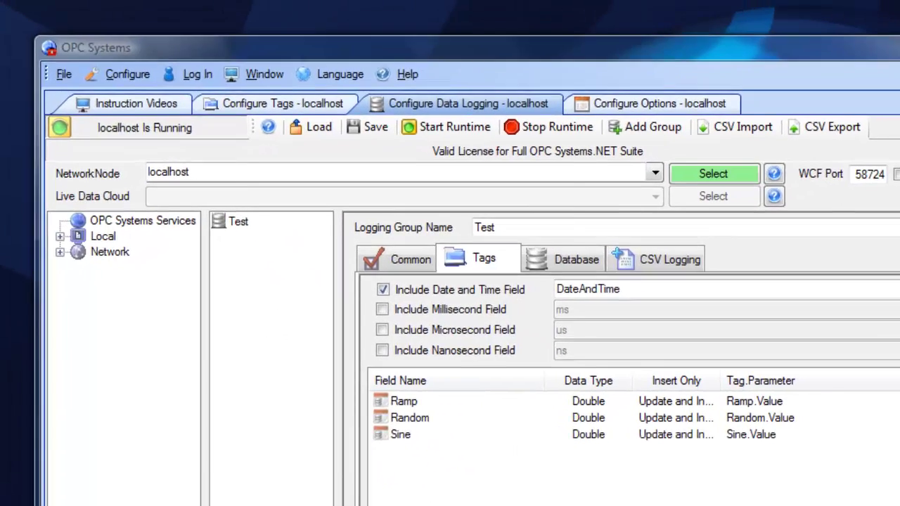
double_click(684, 389)
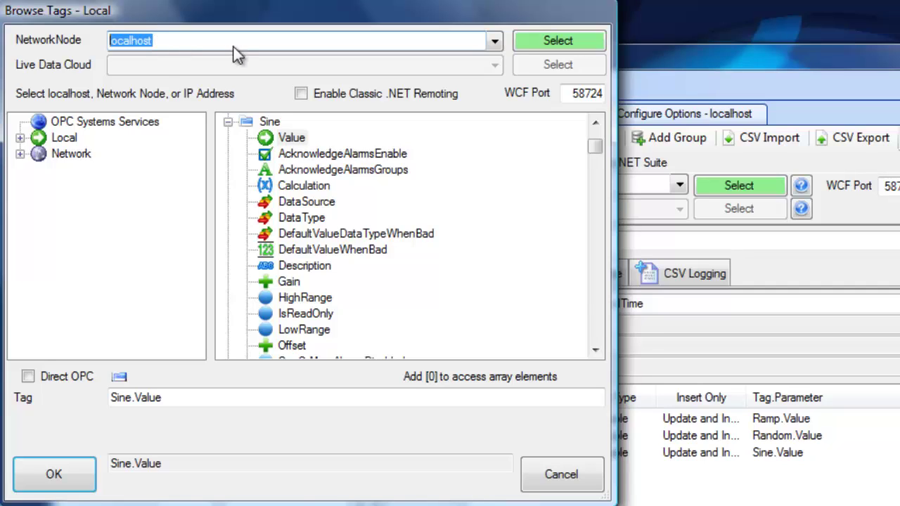
click(584, 477)
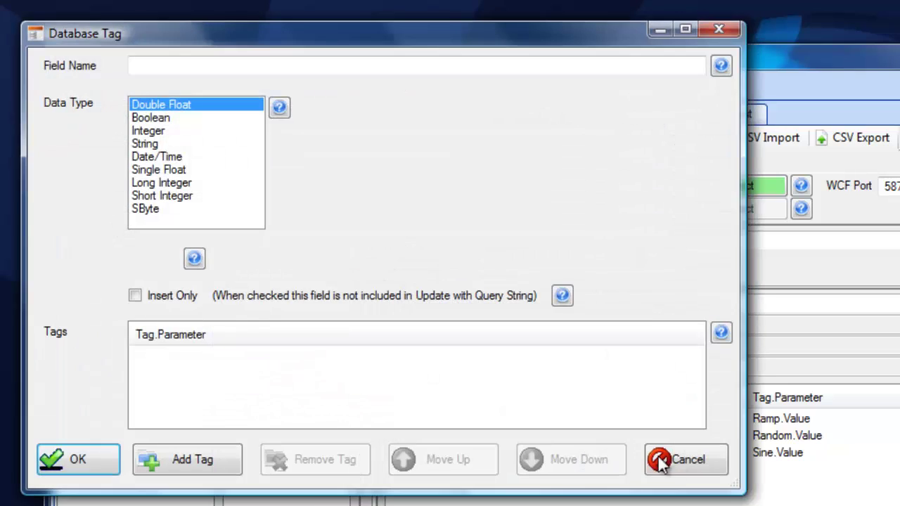
click(679, 467)
Close the OPC Systems configuration window and open OPC Systems.NET Help from the OPC Systems.NET program group.
click(616, 116)
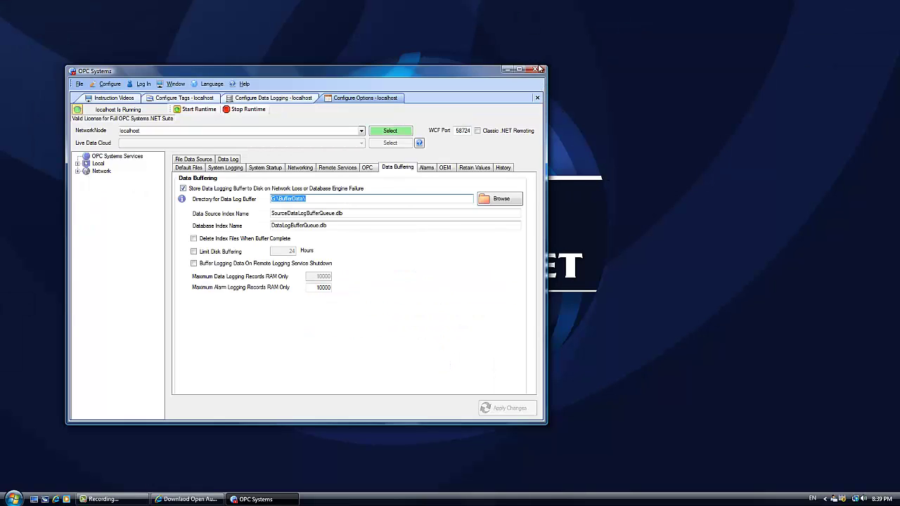
click(539, 70)
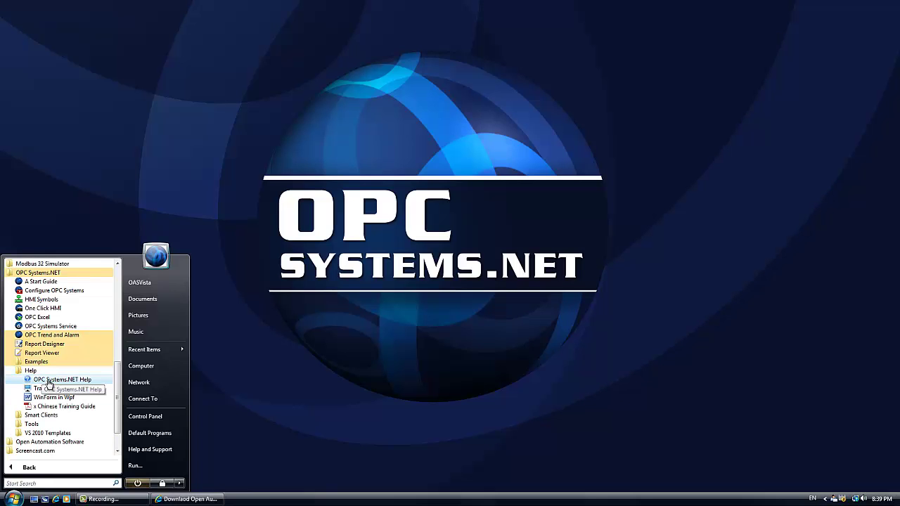
click(48, 380)
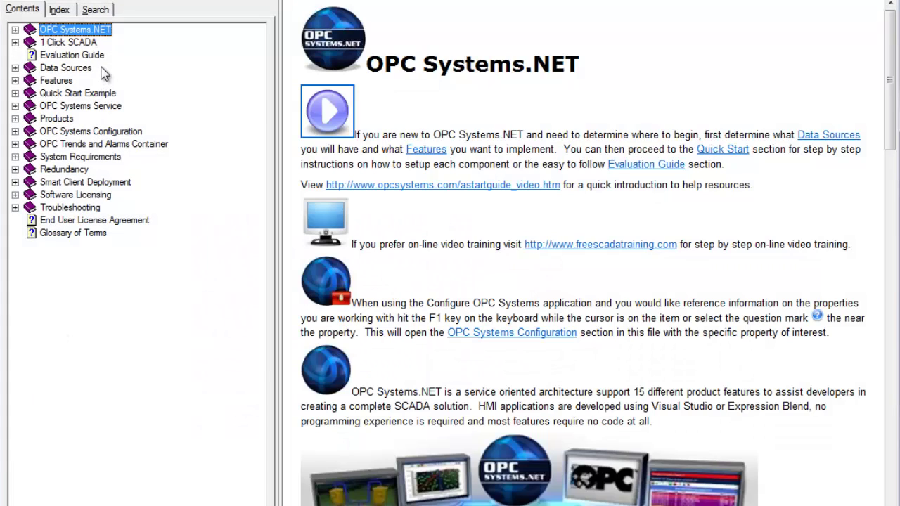
Browse the HMI, Trending and Alarming topics of the Quick Start Example section in the help contents.
click(15, 92)
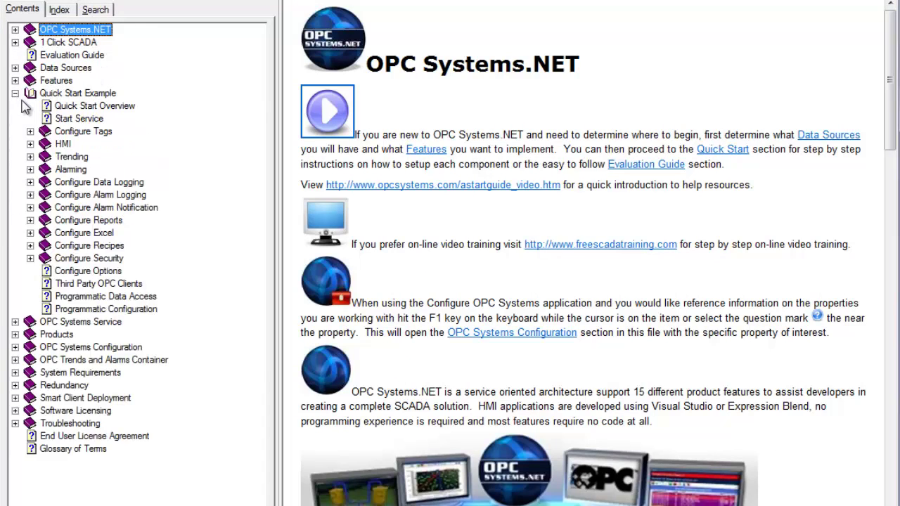
click(59, 146)
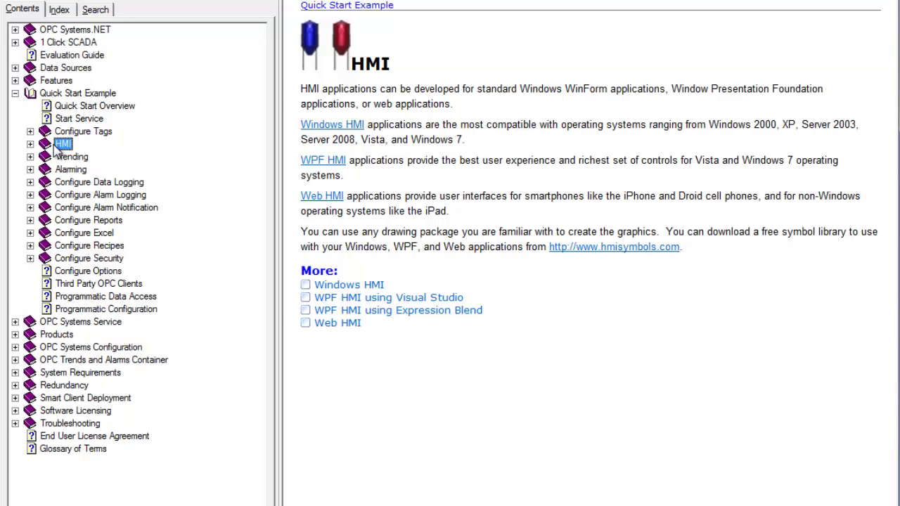
click(69, 157)
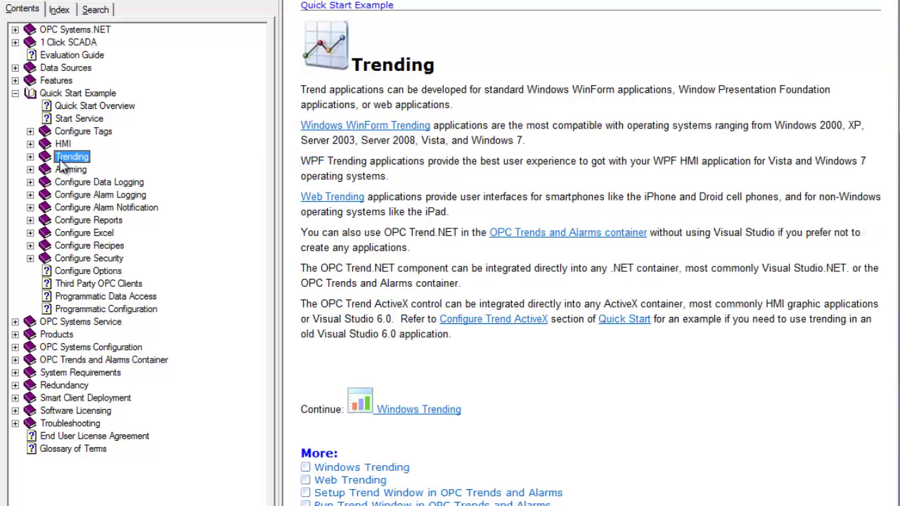
click(65, 172)
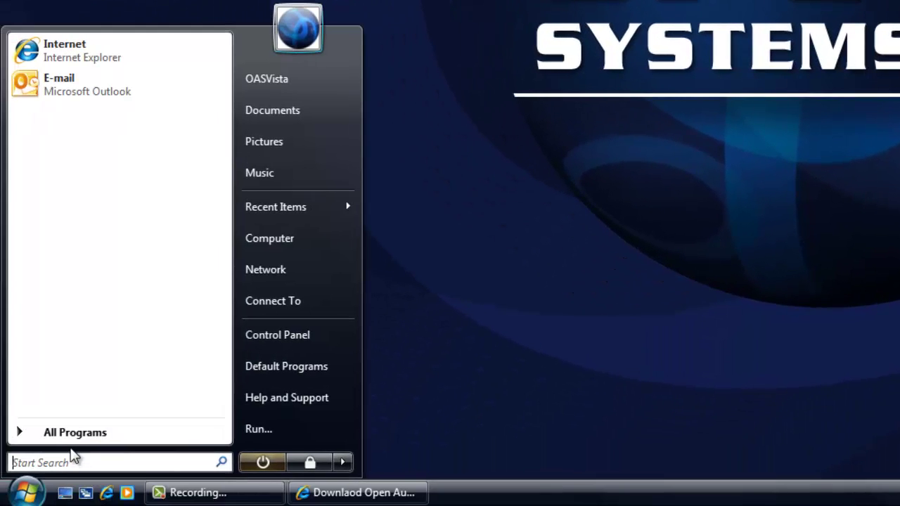
Browse the OPC Systems.NET program group and list its VS 2010 Templates.
click(78, 441)
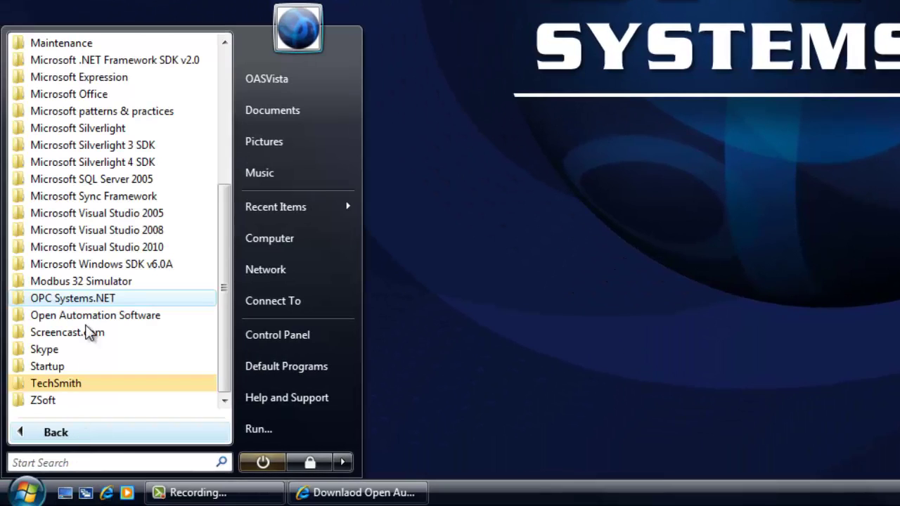
click(74, 307)
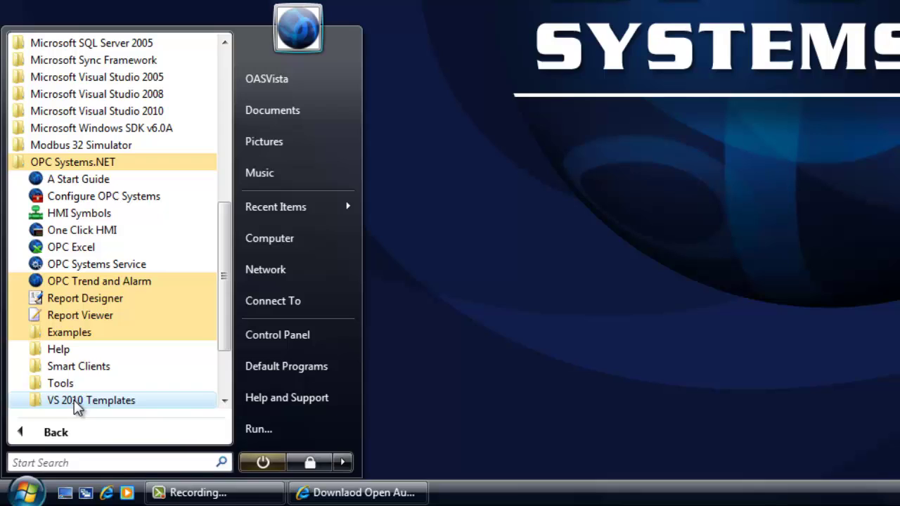
click(74, 400)
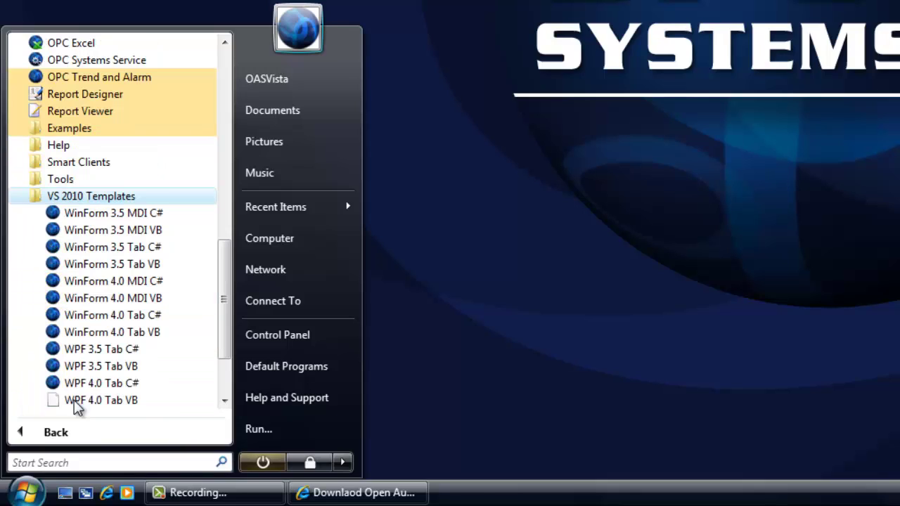